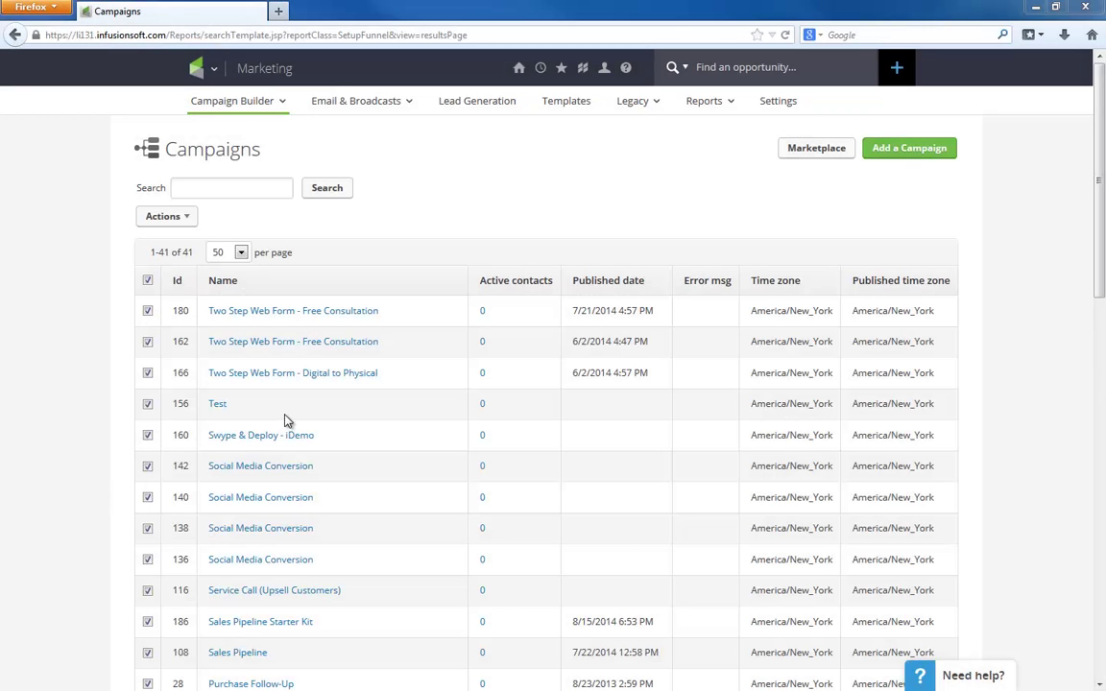
Search the Marketplace for 'event' and import the Automate Event Registration and Follow Up template
left_click(819, 159)
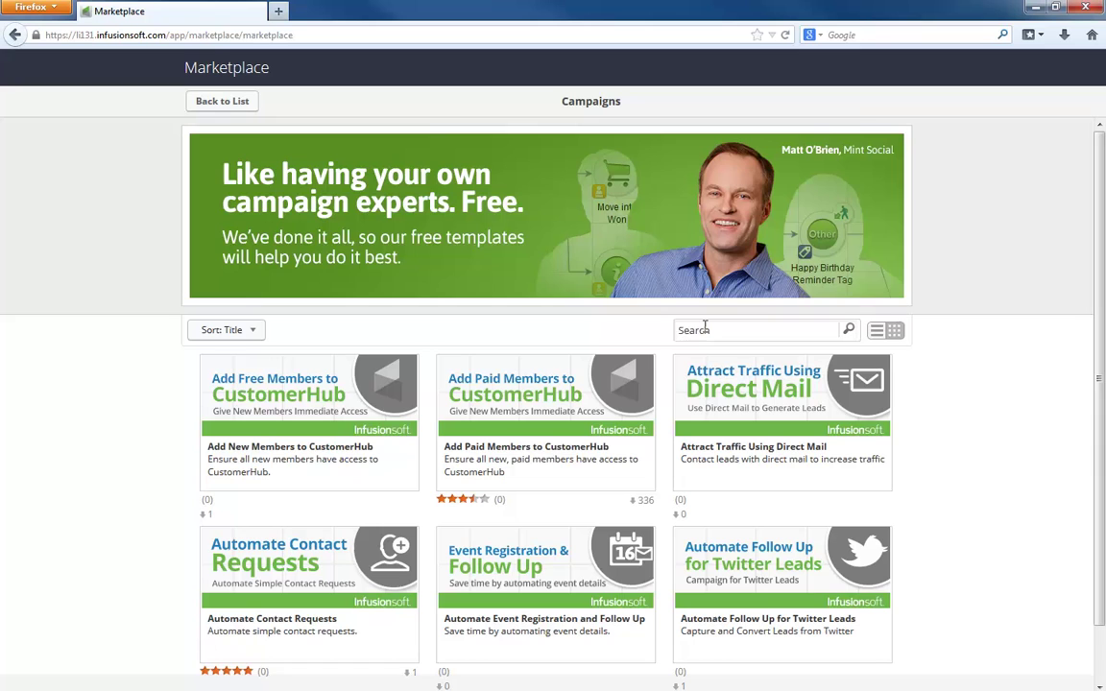
left_click(704, 329)
type("event")
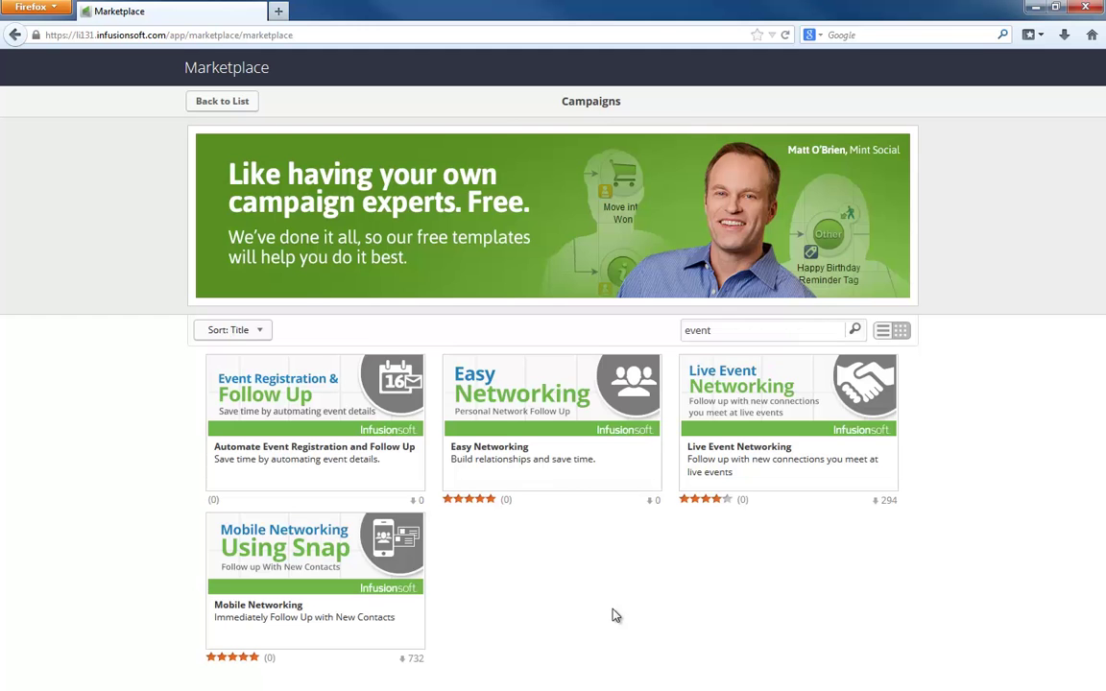
left_click(401, 473)
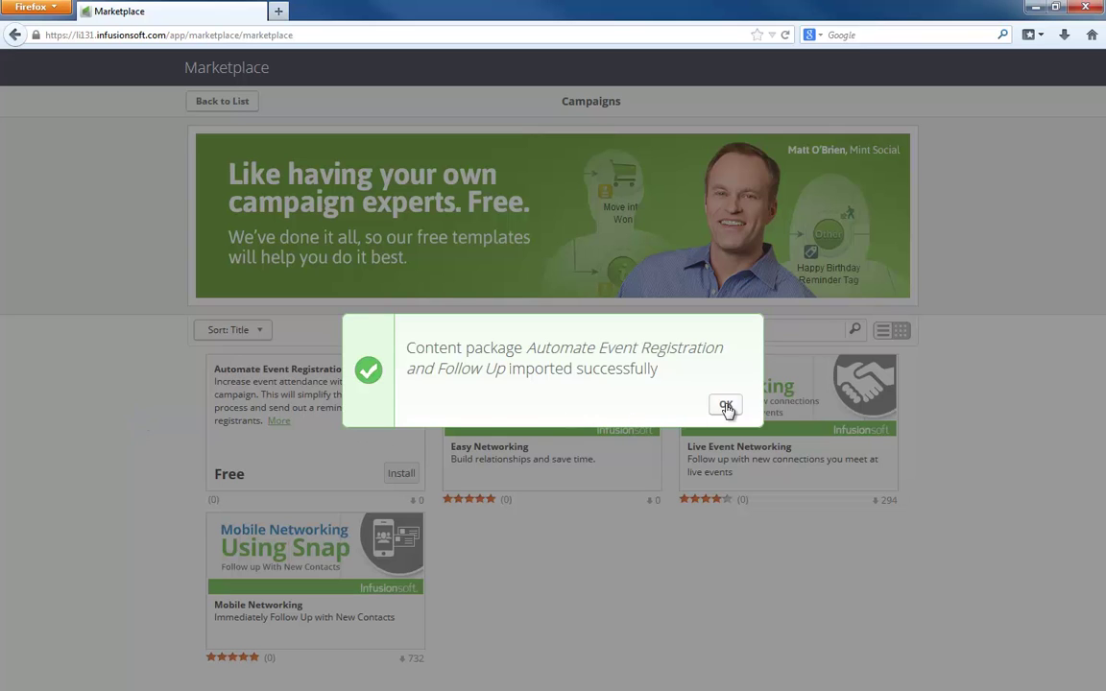
left_click(726, 404)
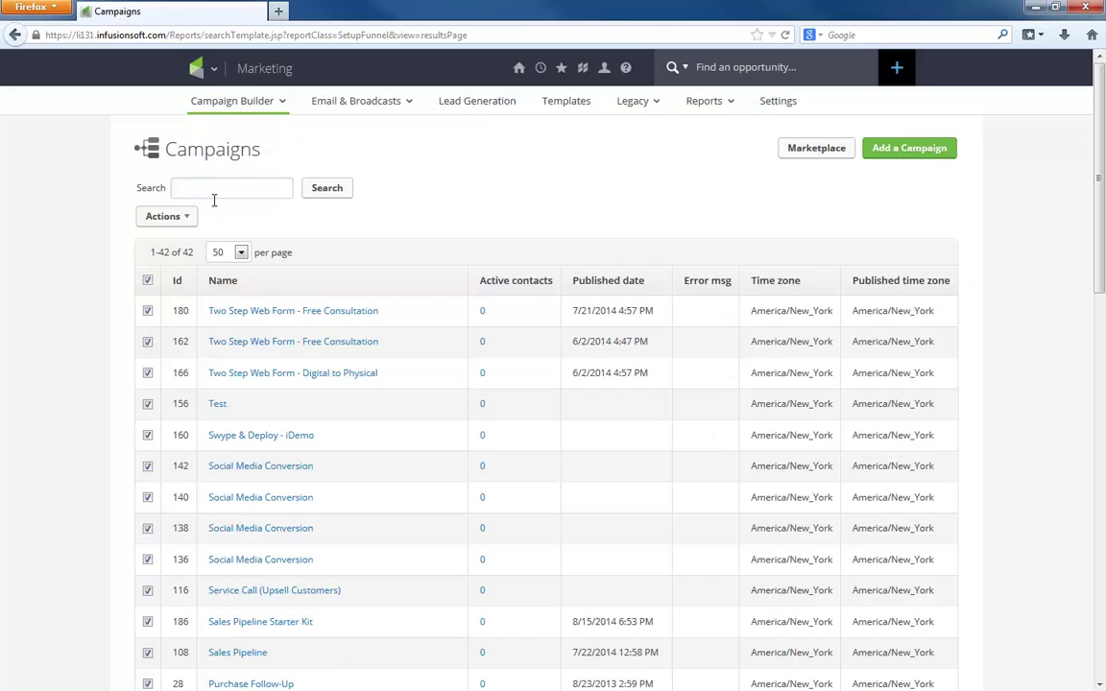
Search campaigns for 'event', open Automate Event Registration and Follow Up, and show its top instructions
left_click(215, 195)
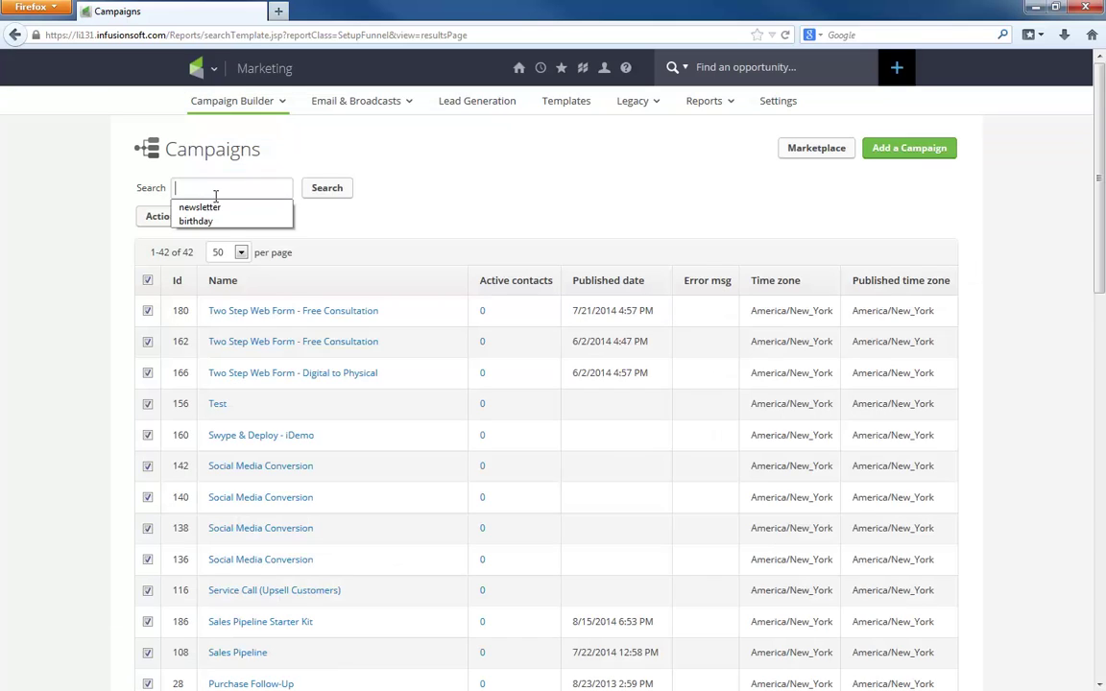
type("event")
key("Return")
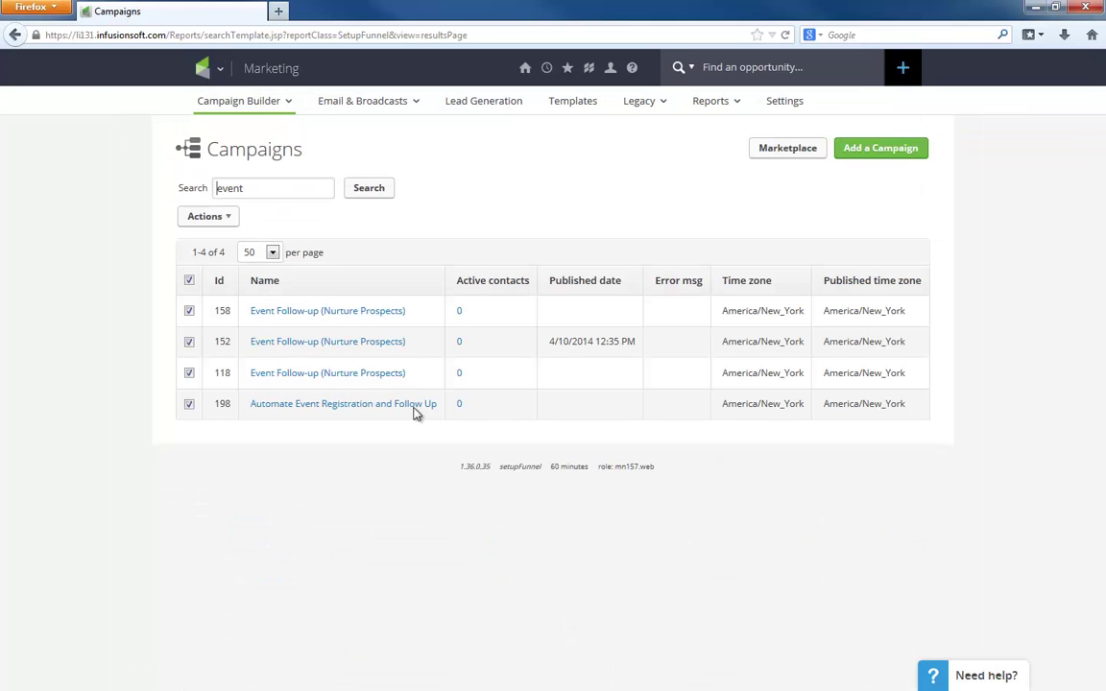
left_click(377, 405)
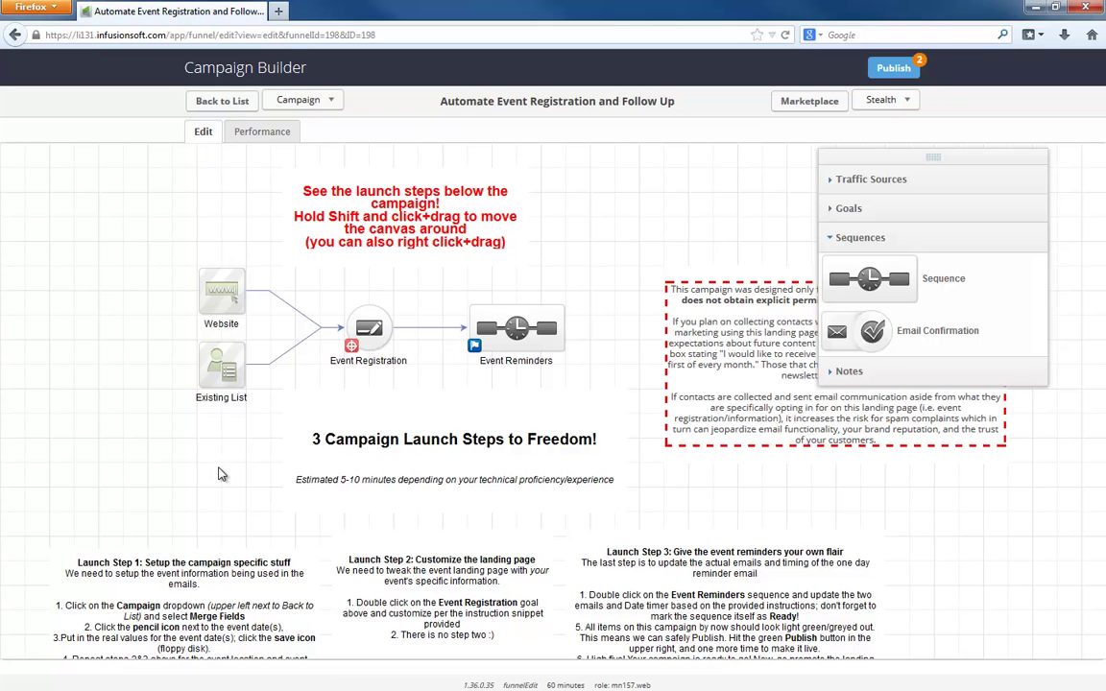
scroll(228, 430, "down", 1)
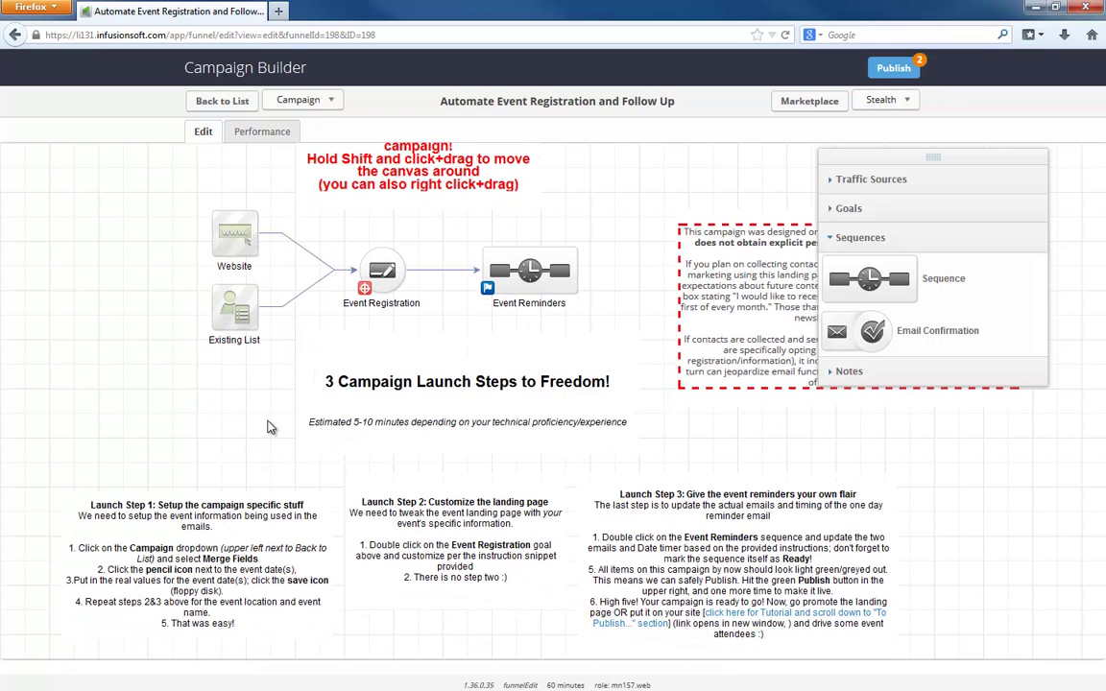
left_click_drag(268, 427, 274, 463)
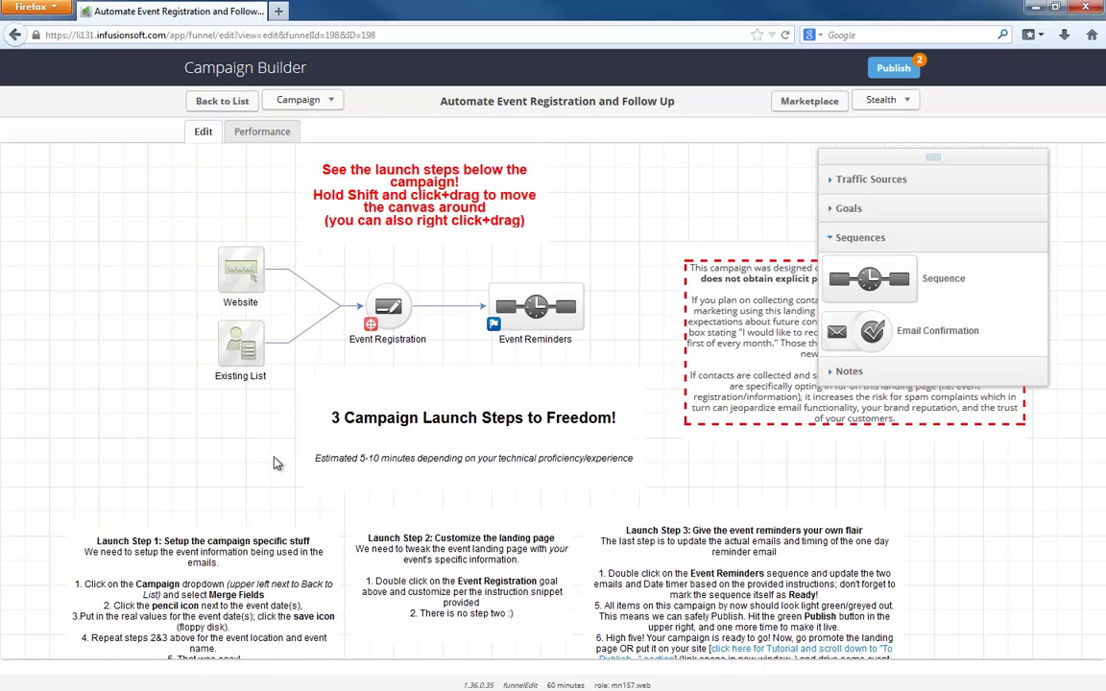
In the campaign's merge fields, set Event Date(s) to 'January 2-4th'
left_click(299, 99)
left_click(298, 225)
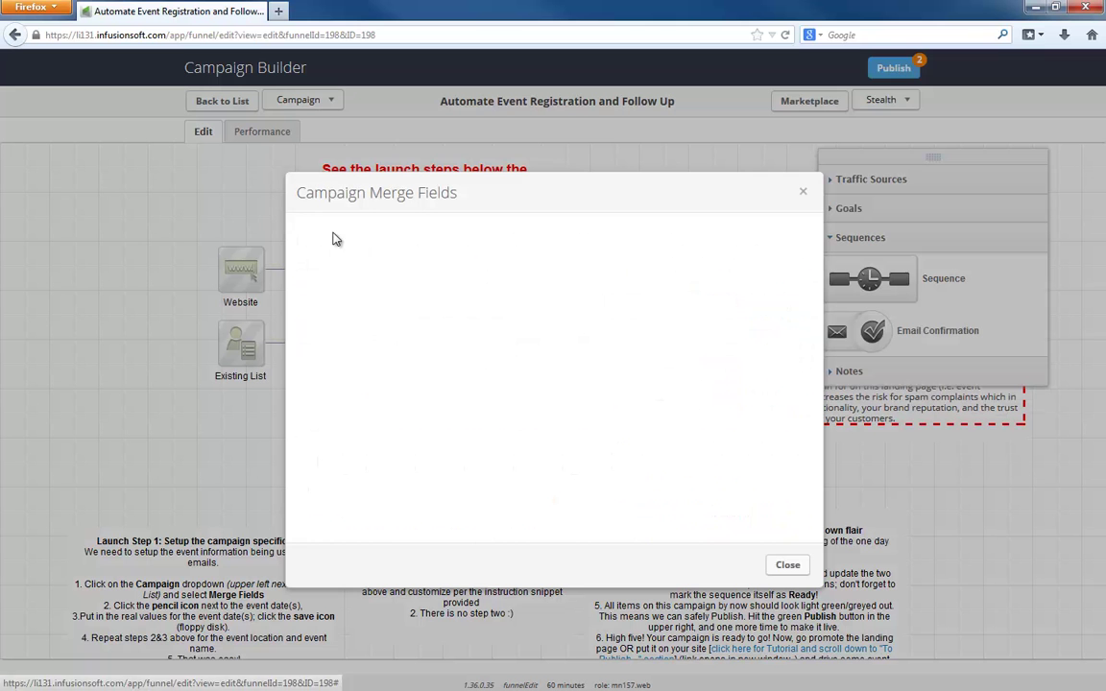
left_click(737, 280)
left_click(737, 279)
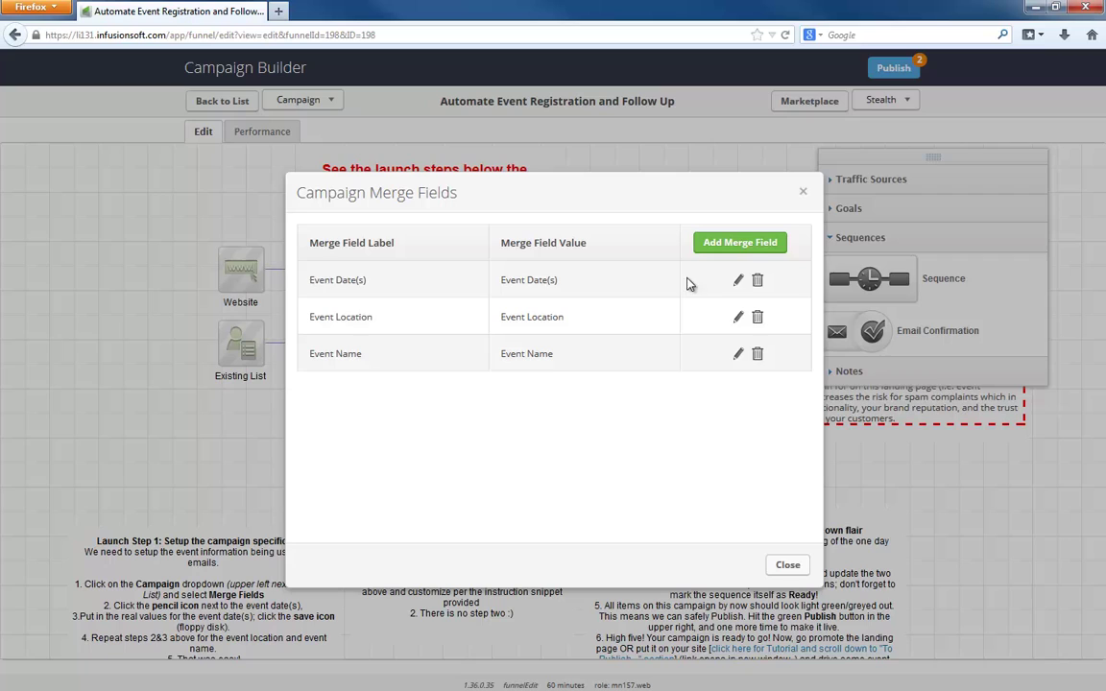
left_click(737, 279)
triple_click(629, 282)
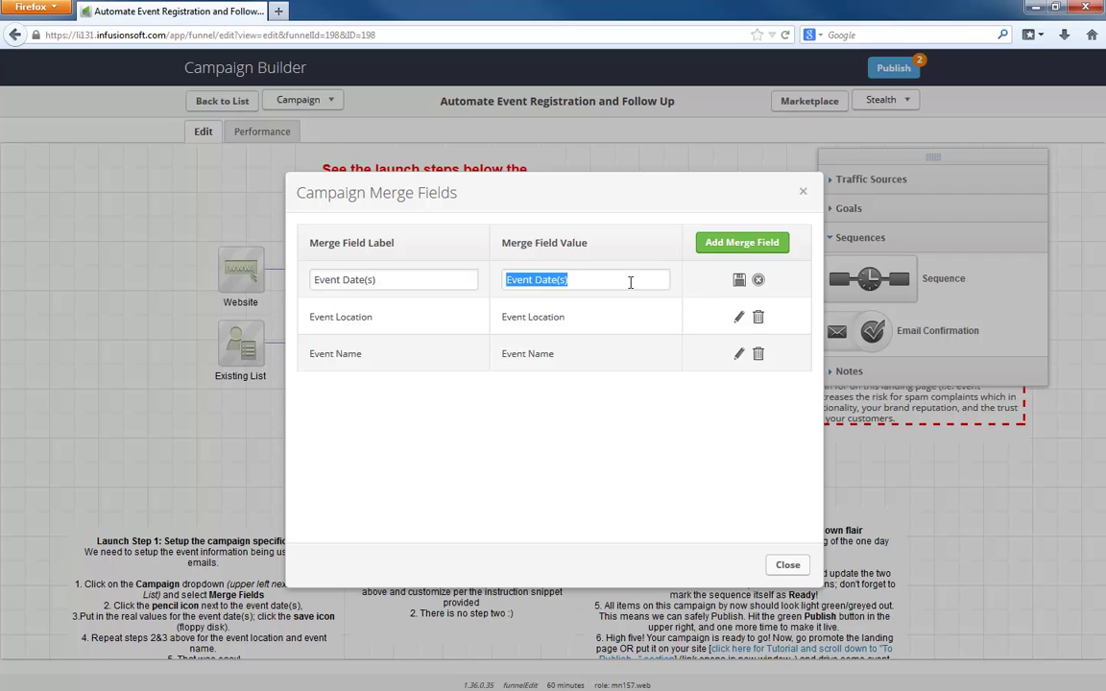
type("January 2-4th")
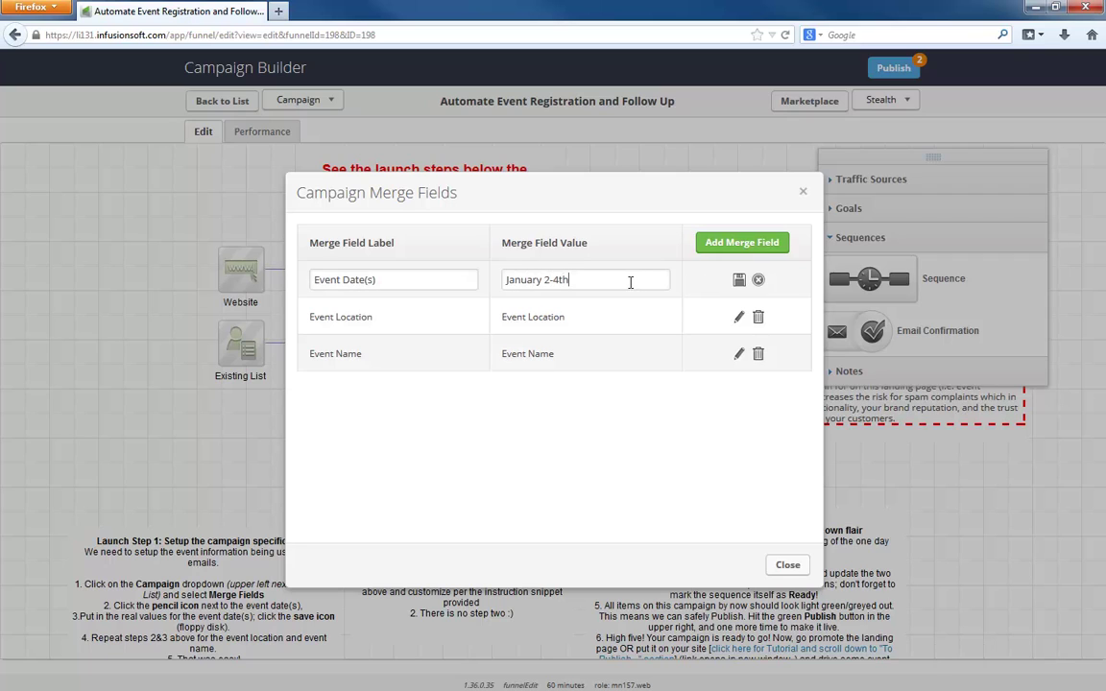
left_click(739, 280)
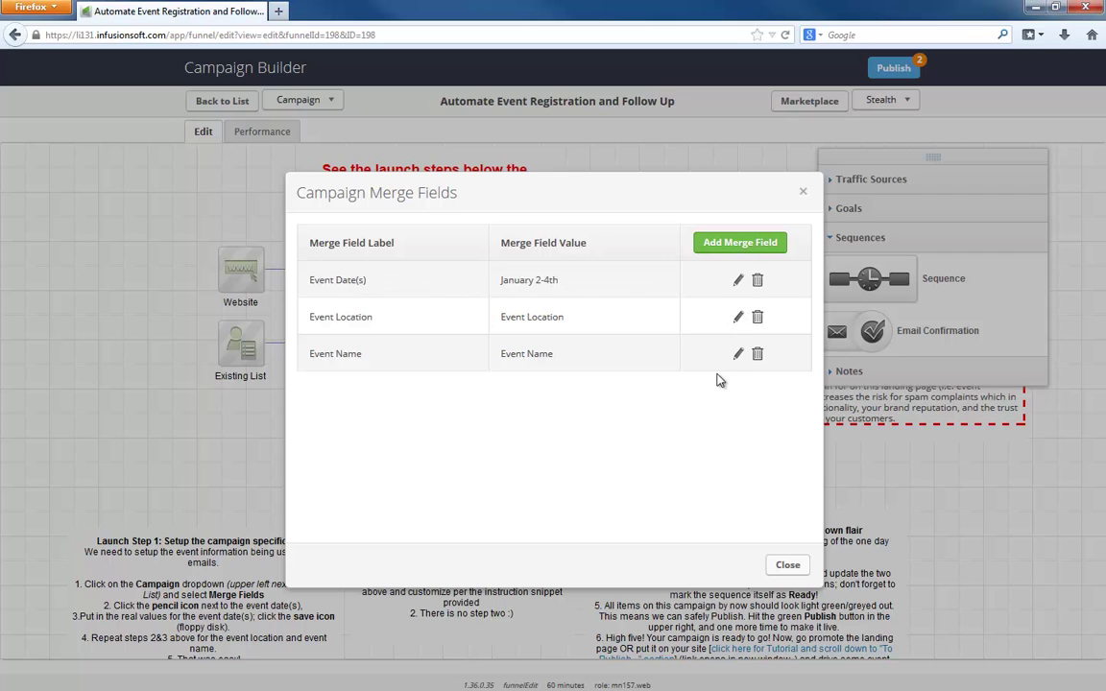
Set the Event Location merge field to 'Infusionsoft HQ'
left_click(738, 317)
triple_click(585, 313)
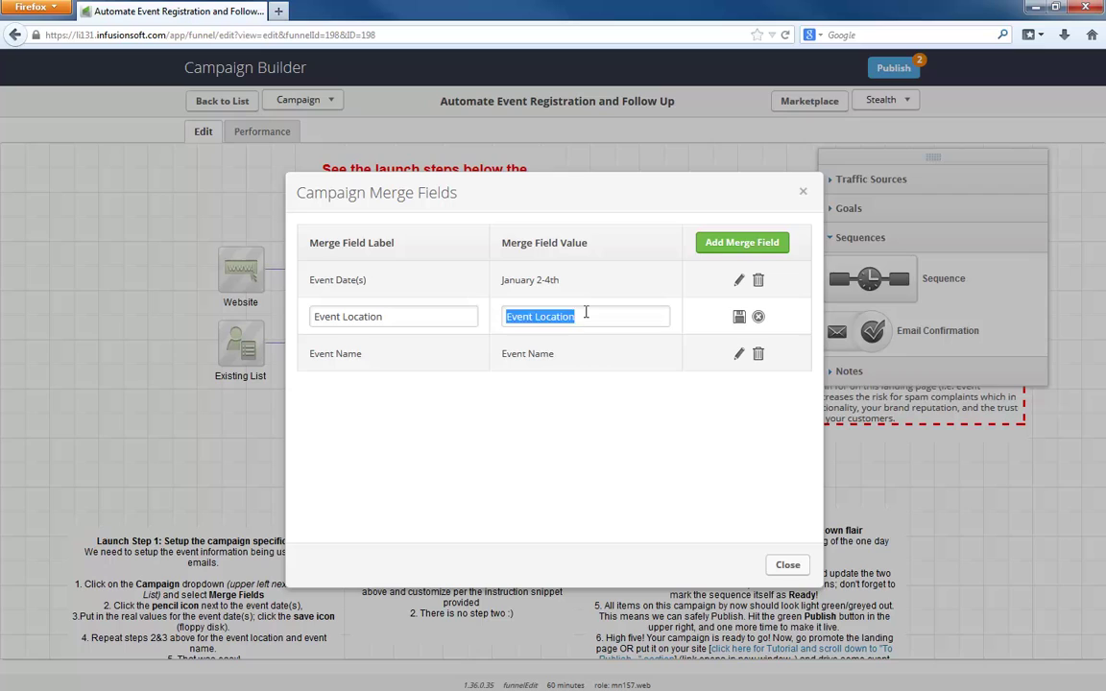
type("Phoenix, A")
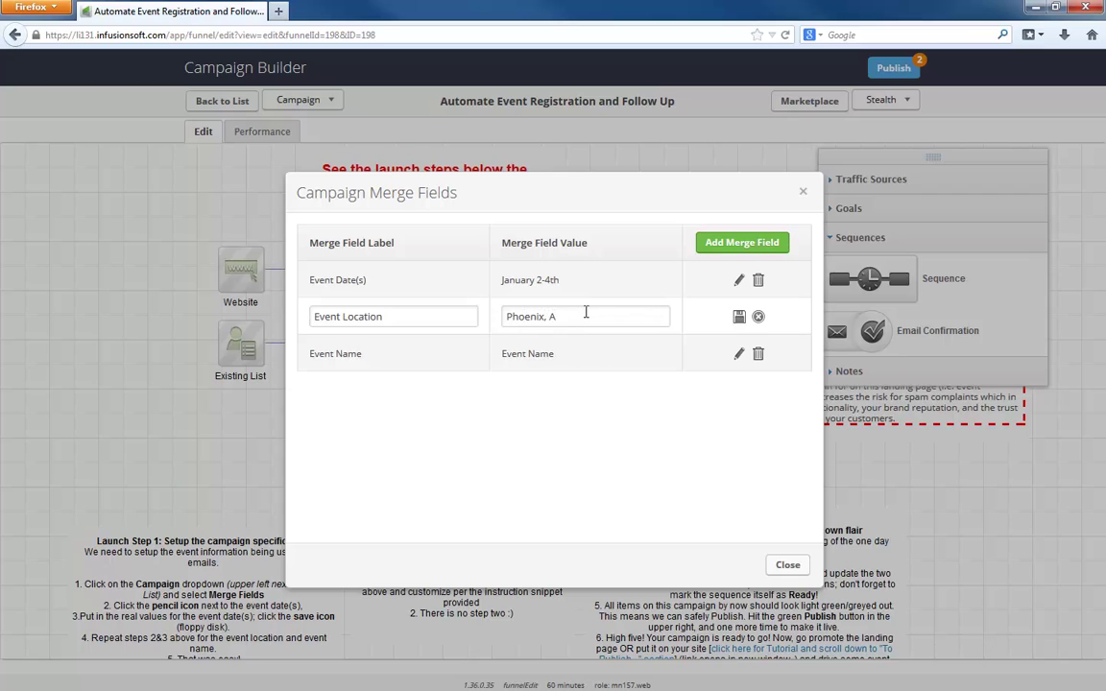
type("rizona")
triple_click(586, 314)
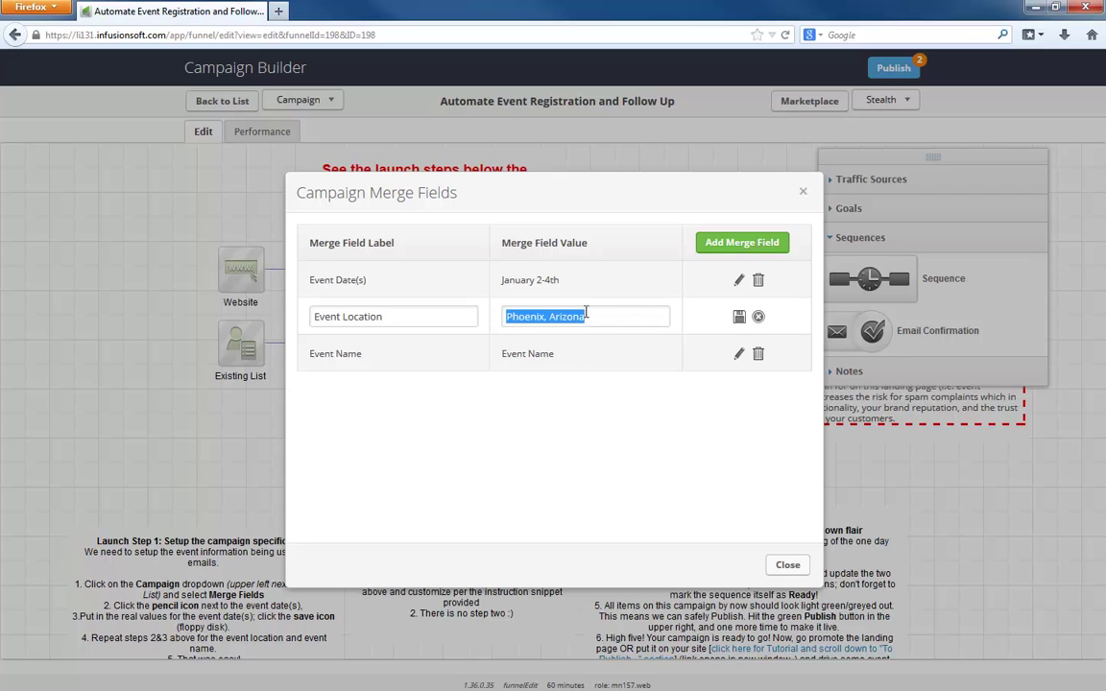
type("Infusionsoft HQ")
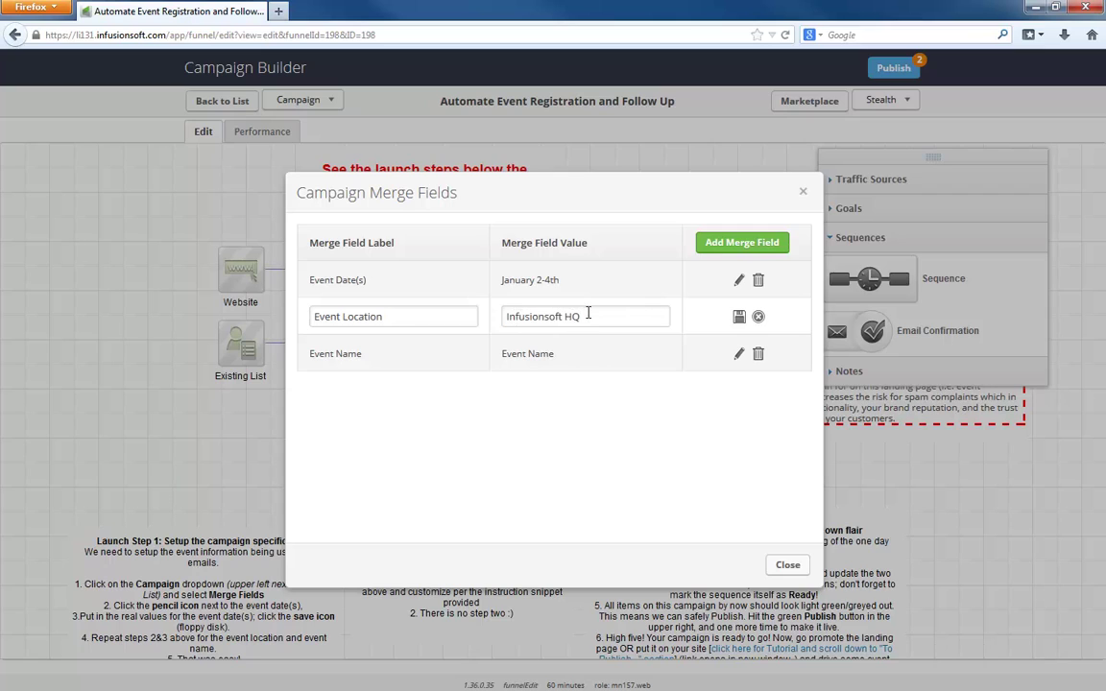
left_click(738, 317)
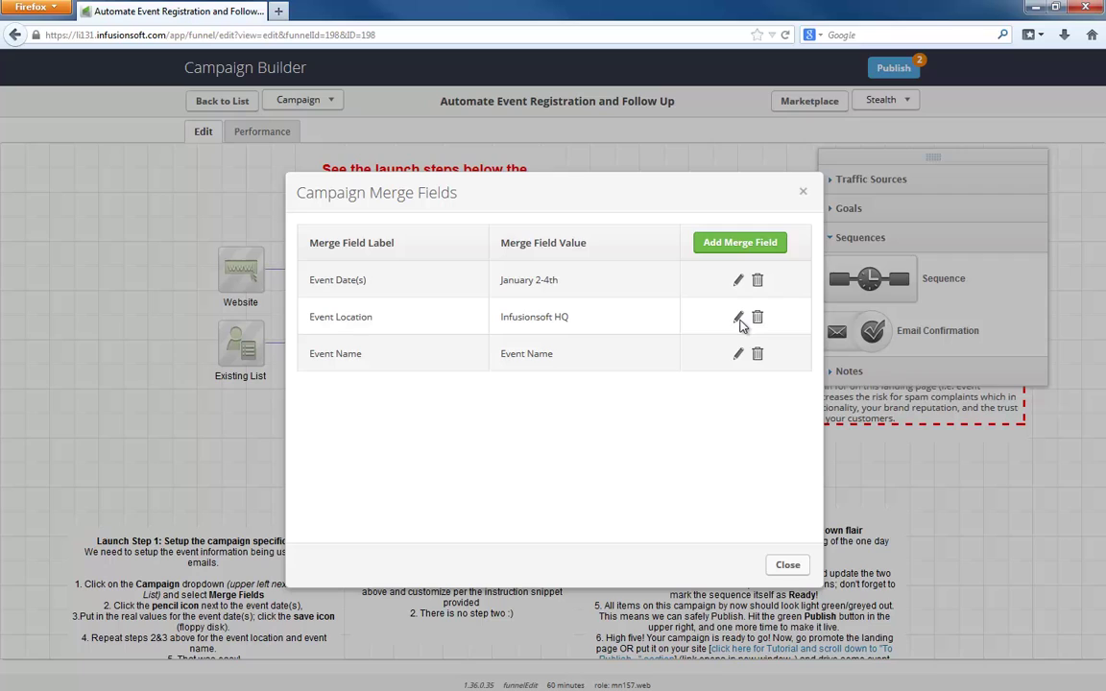
Set the Event Name merge field to 'ImplementFest' and save it
left_click(738, 353)
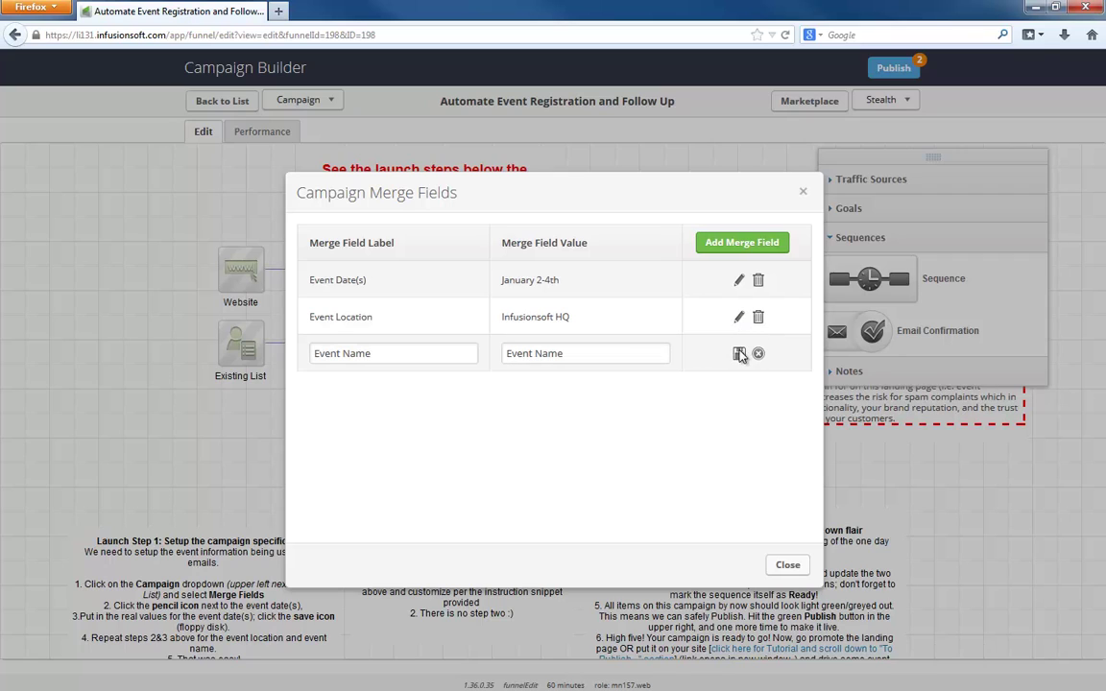
triple_click(636, 349)
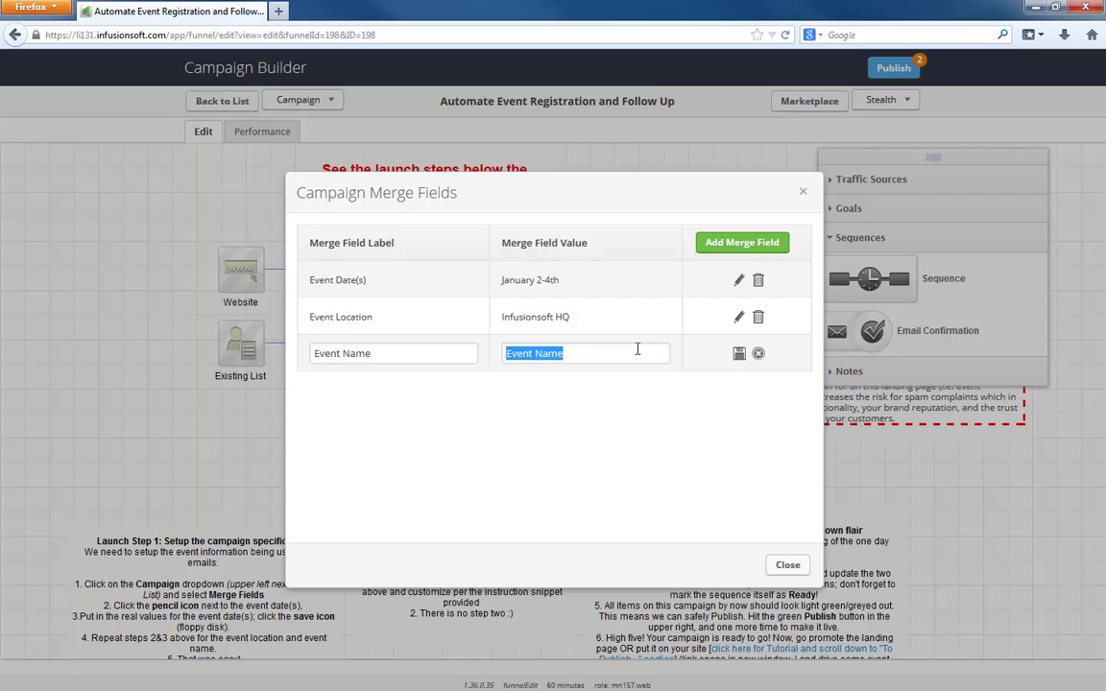
type("Imnp")
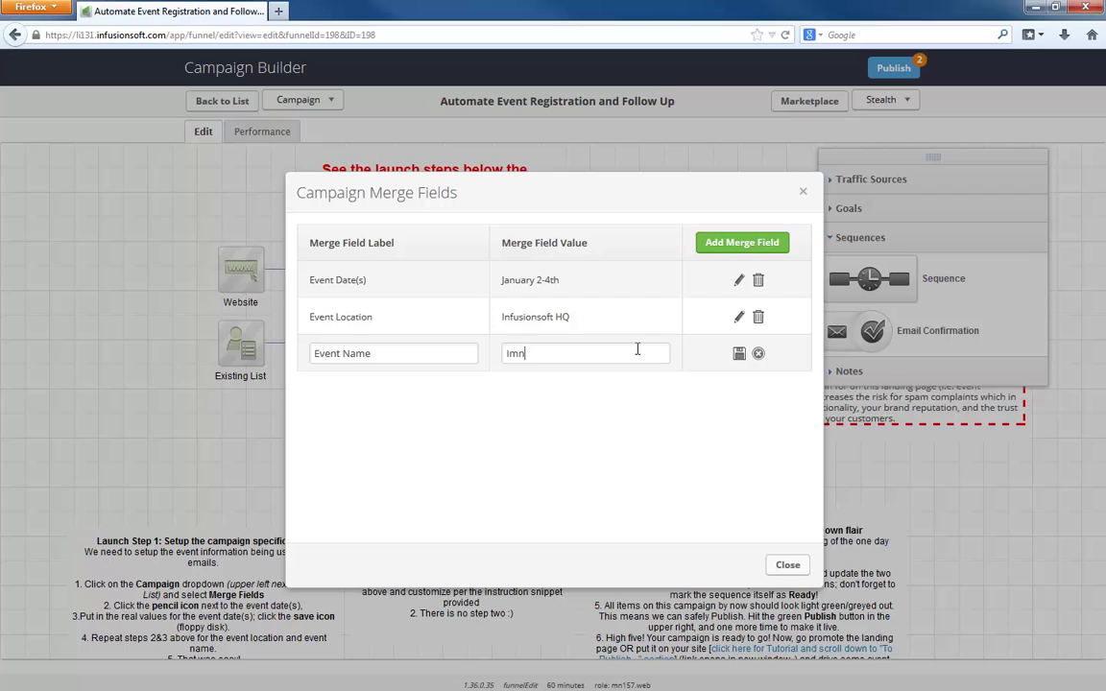
type("lementFest")
left_click(738, 354)
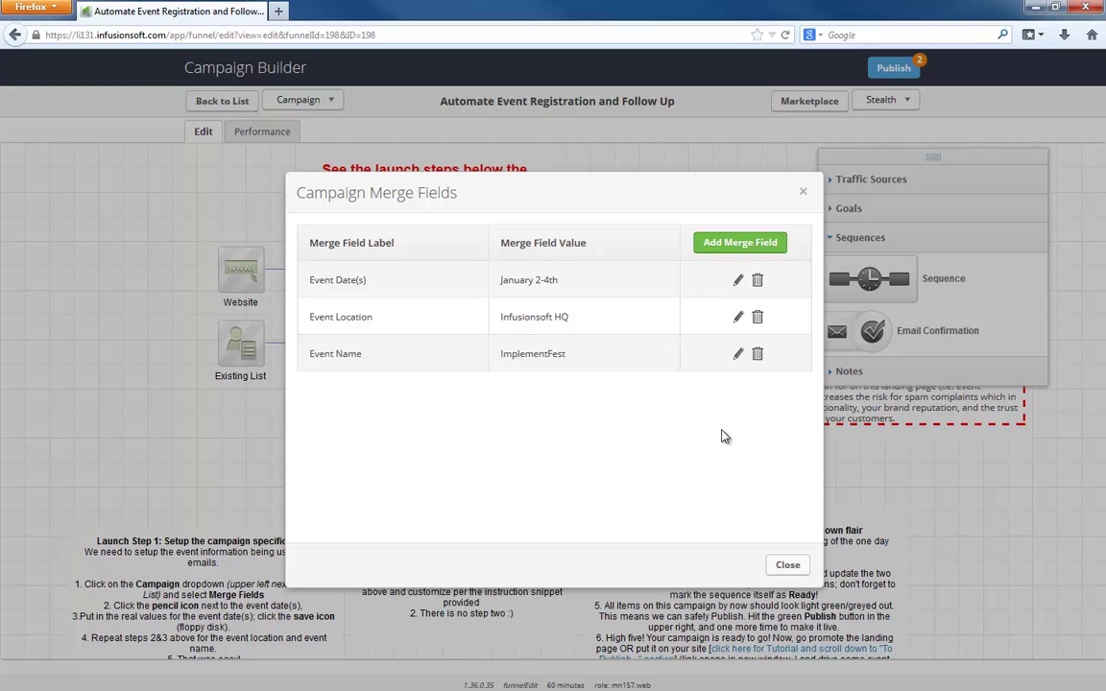
Change the Event Registration landing page heading to ImplementFest on January 2-4 at Infusionsoft Headquarters
left_click(784, 565)
double_click(391, 321)
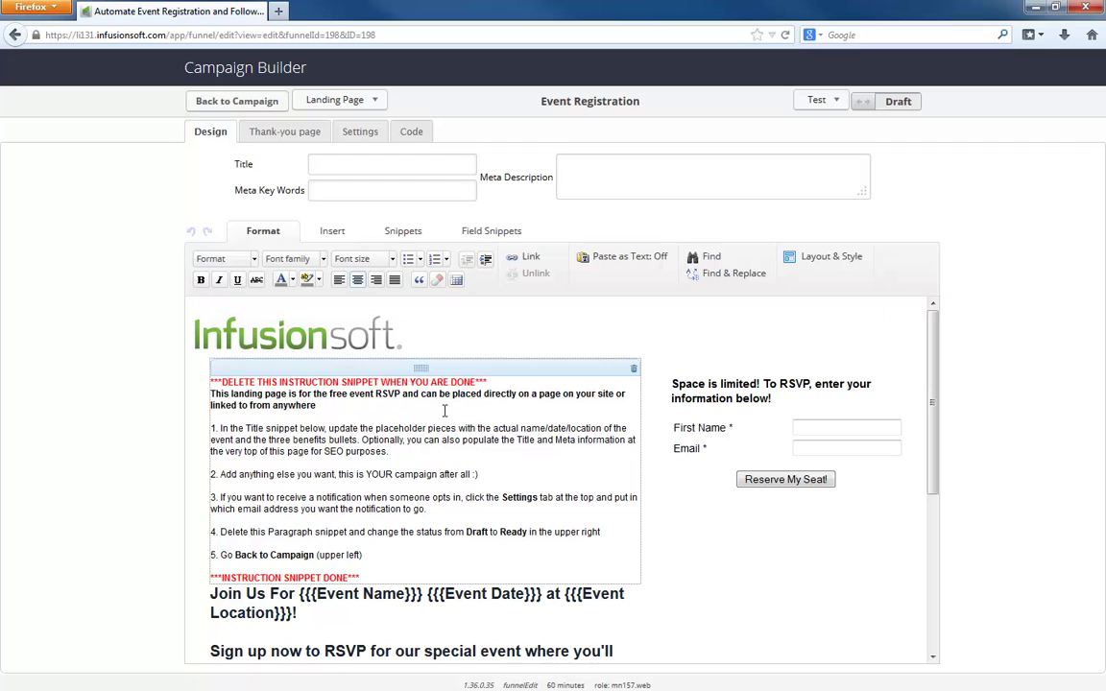
left_click(634, 369)
left_click_drag(301, 386, 419, 385)
type("ImplementFest")
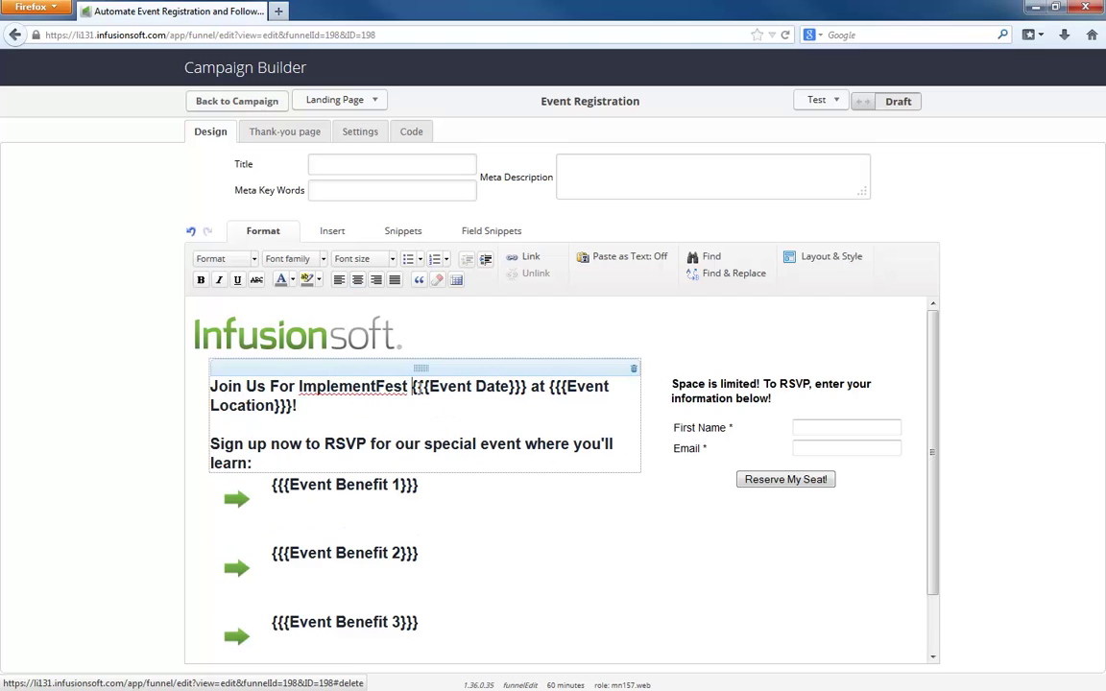
left_click_drag(412, 386, 527, 386)
type("on Janur")
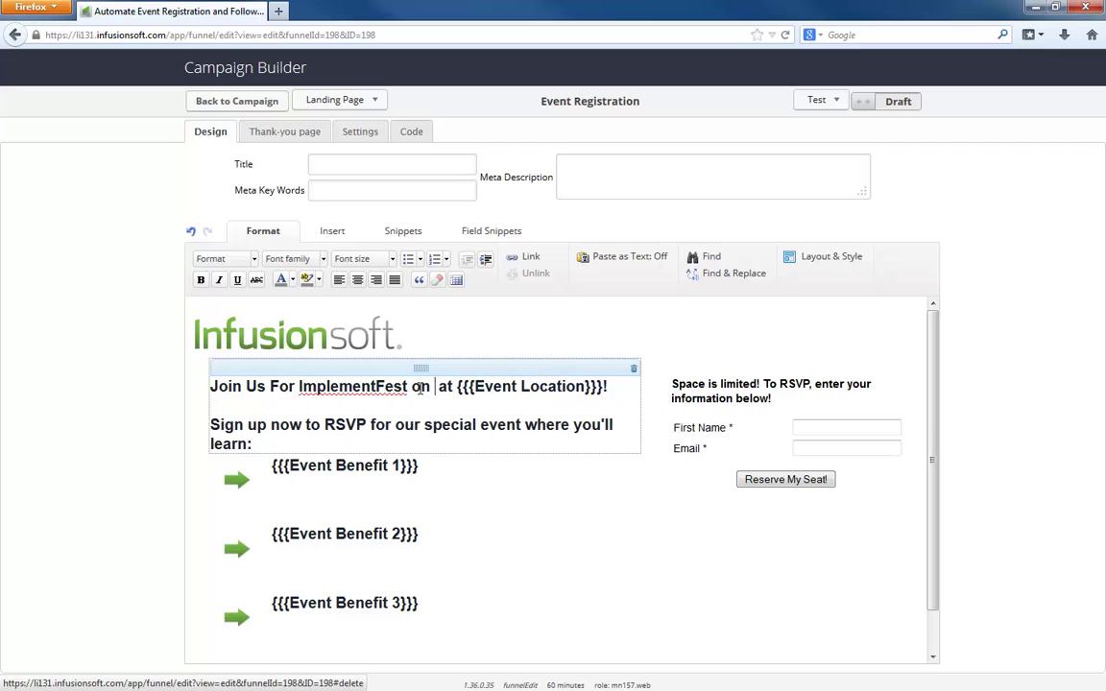
key("BackSpace")
type("ary 2-4")
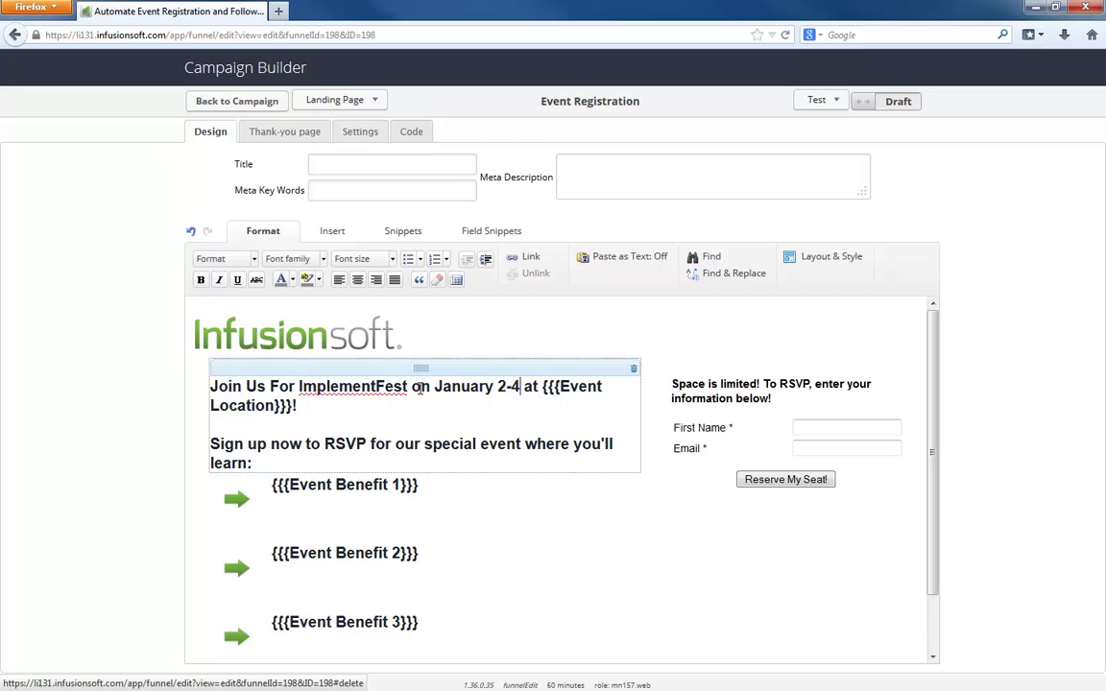
key("ctrl+shift+Right")
key("ctrl+shift+Right")
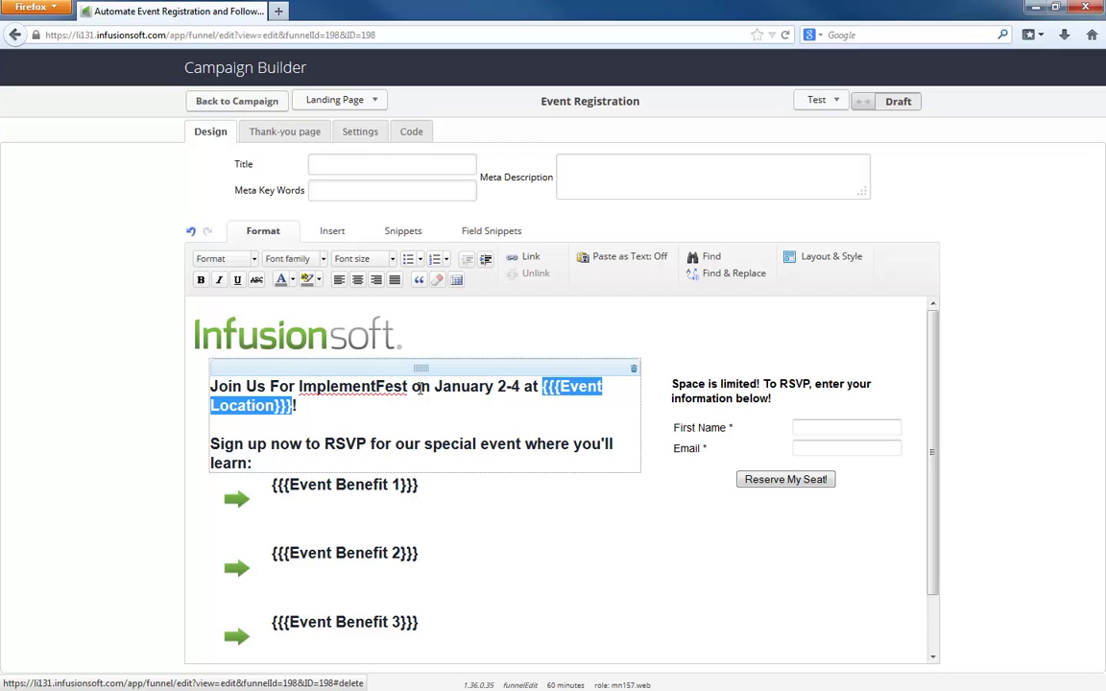
type("Infusionsoft He")
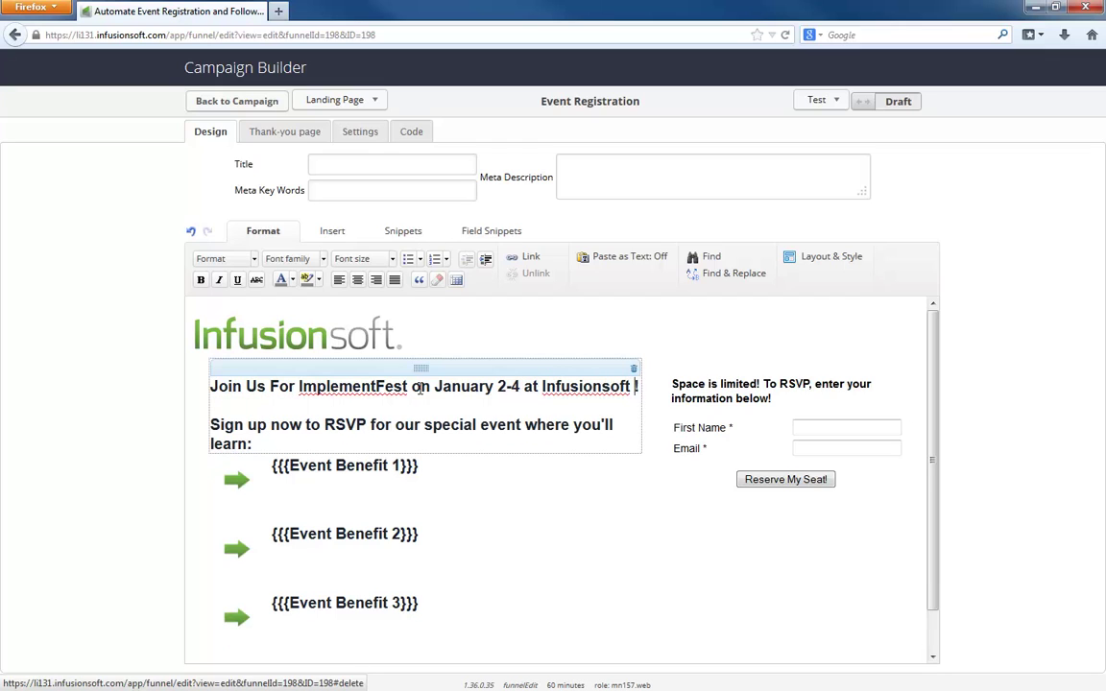
type("adquarters")
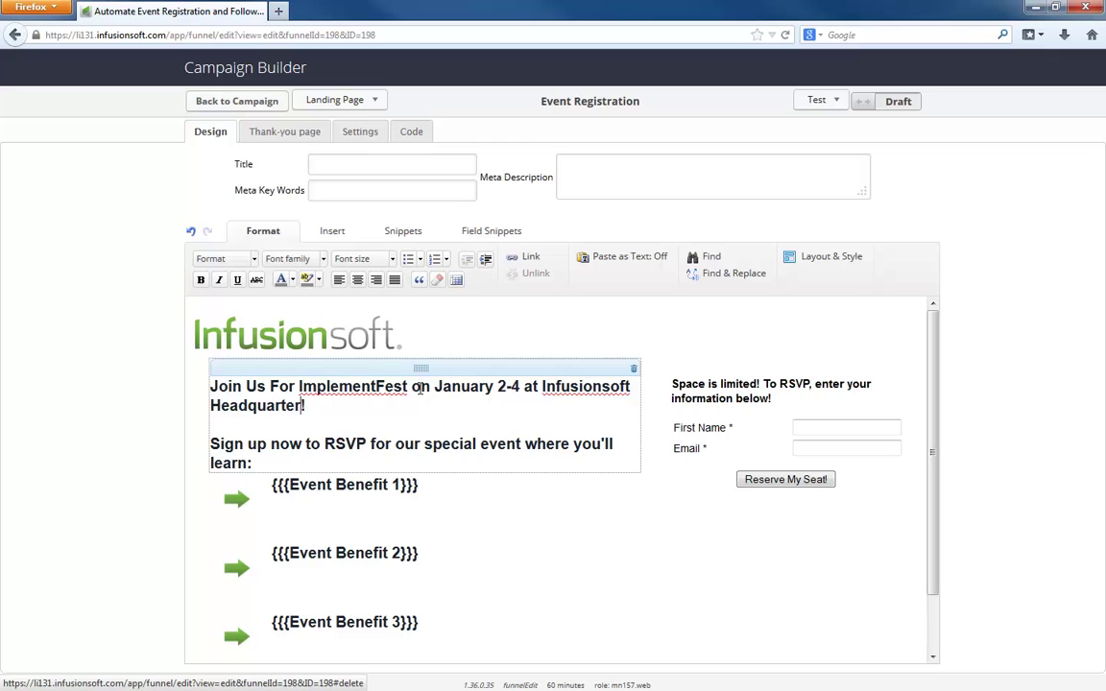
Make the first benefit 'Launch Campaigns: You'll leave with something that you can deploy ASAP'
left_click(295, 488)
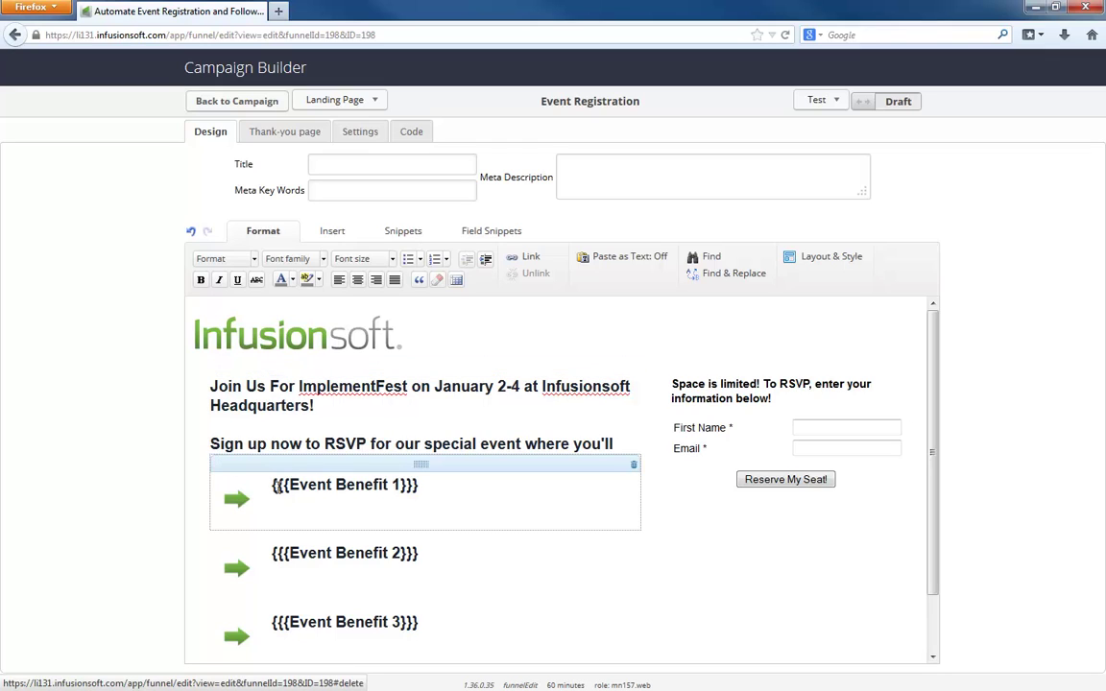
triple_click(295, 487)
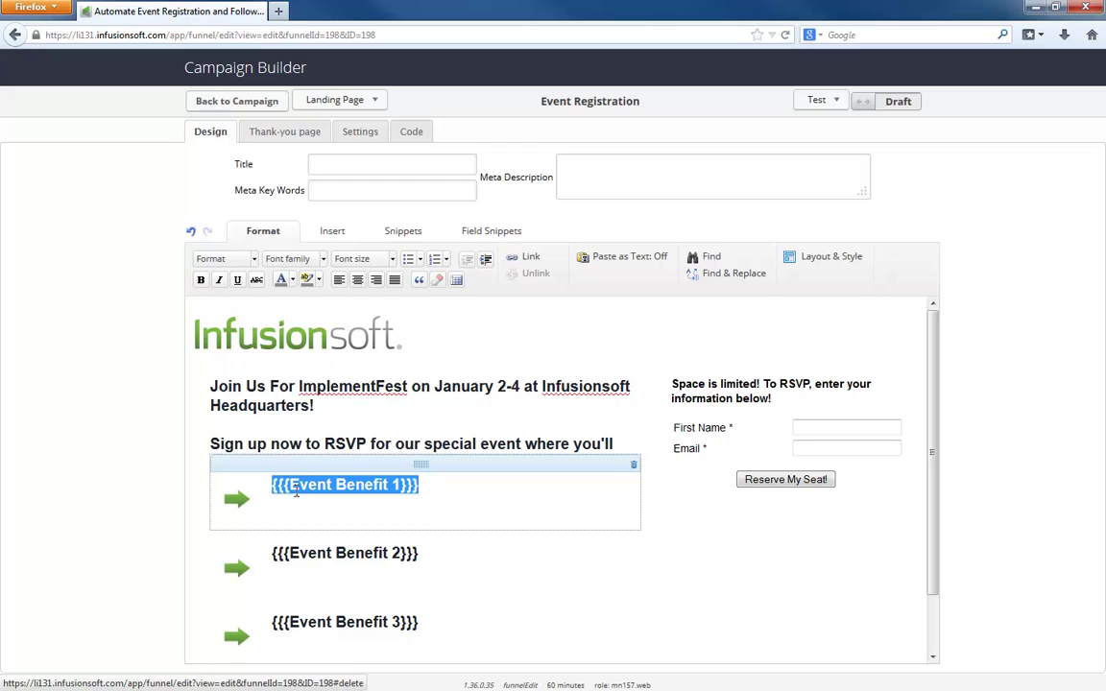
type("Launch Campa")
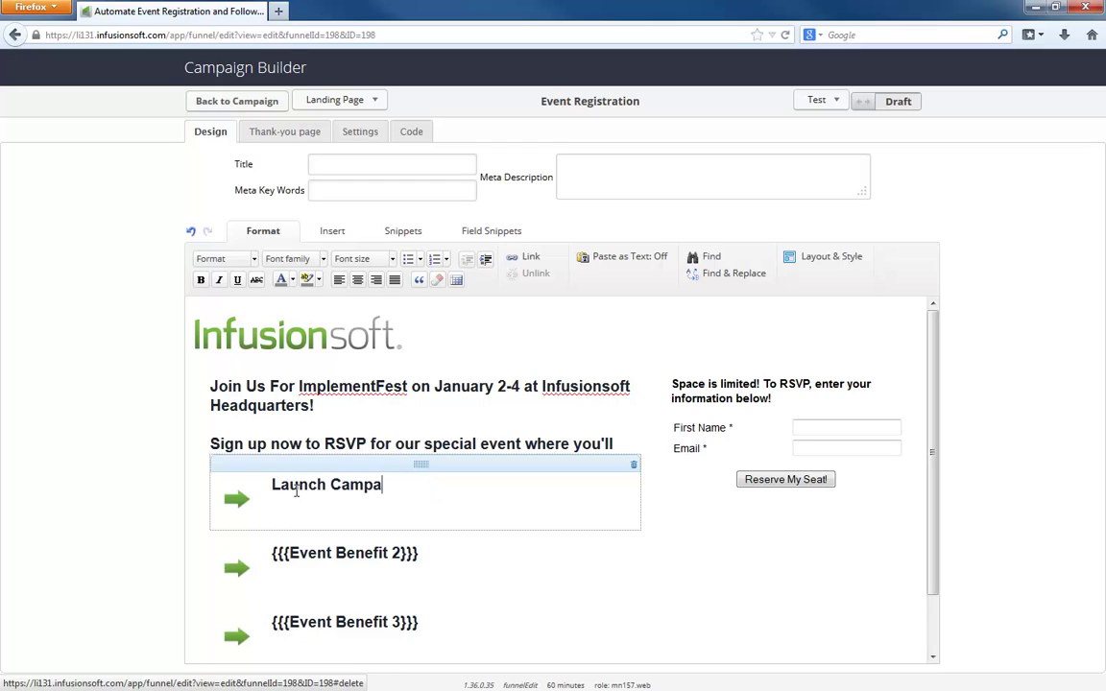
type("igns")
key("Return")
type("You'll leave with something that ")
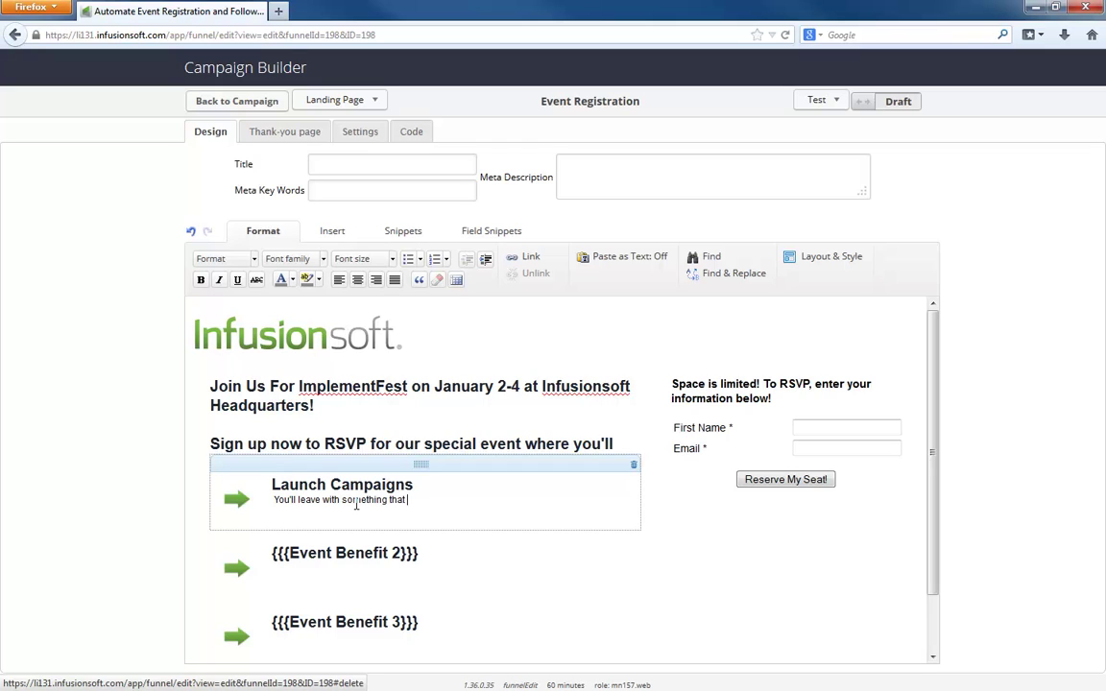
type("you can deploy S")
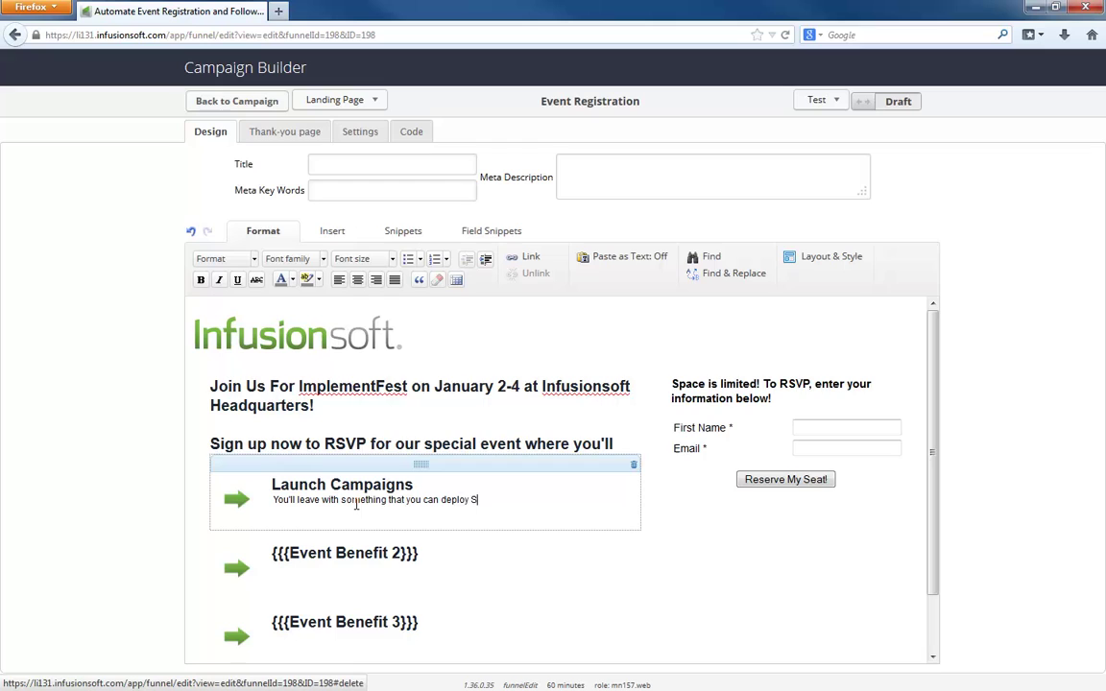
key("BackSpace")
type("ASAP")
Make the second benefit 'Meet the Team: Work with Infusionsoft experts and make new friends'
left_click(349, 554)
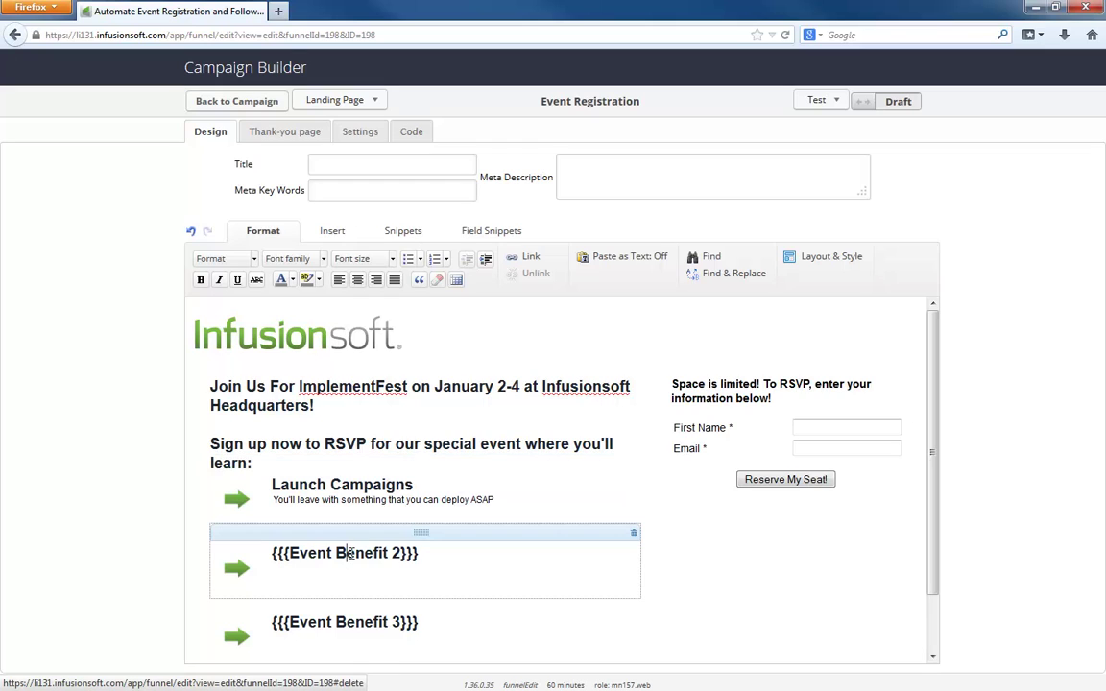
triple_click(351, 554)
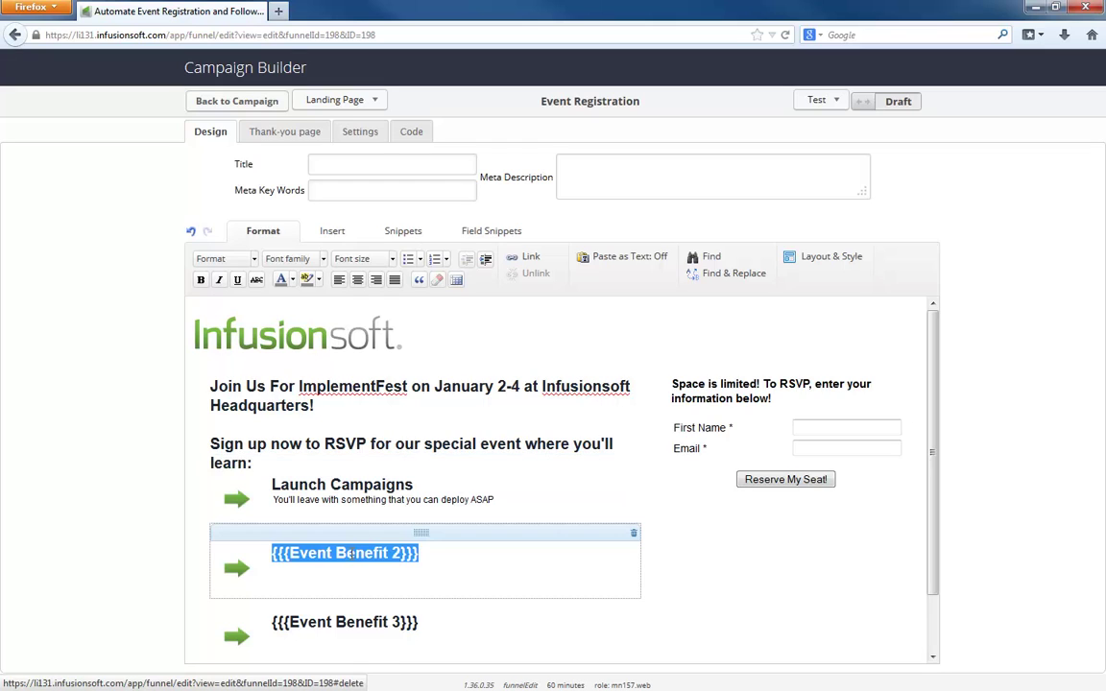
type("Mee")
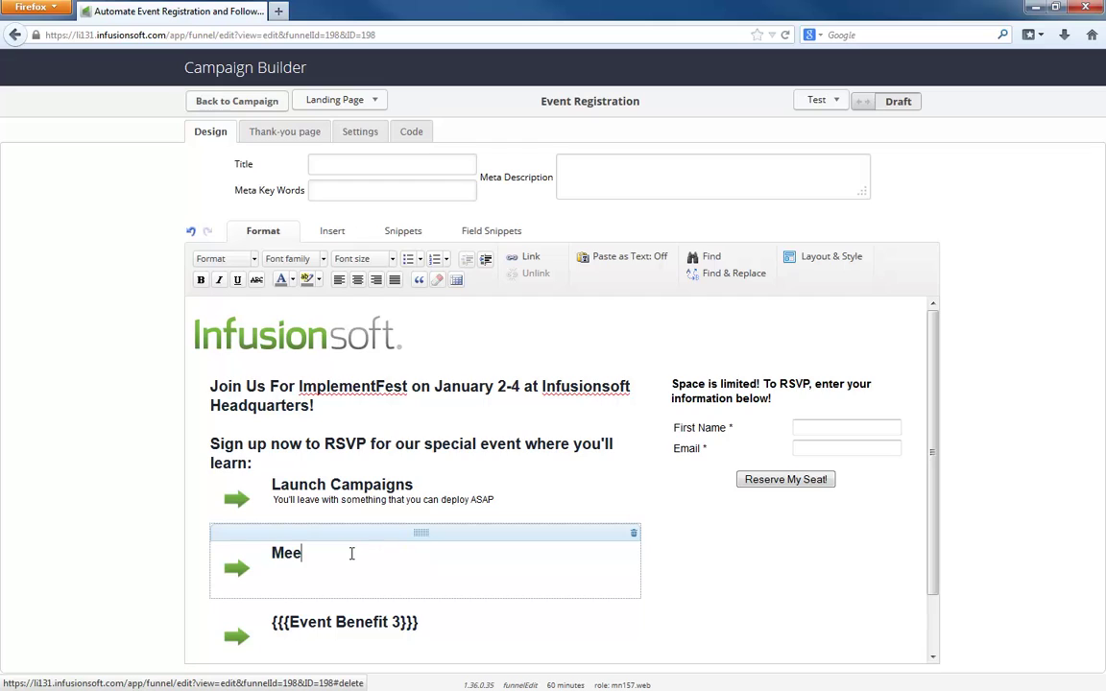
type("t the Team")
key("Return")
type("Work with Infusionsoft experts and")
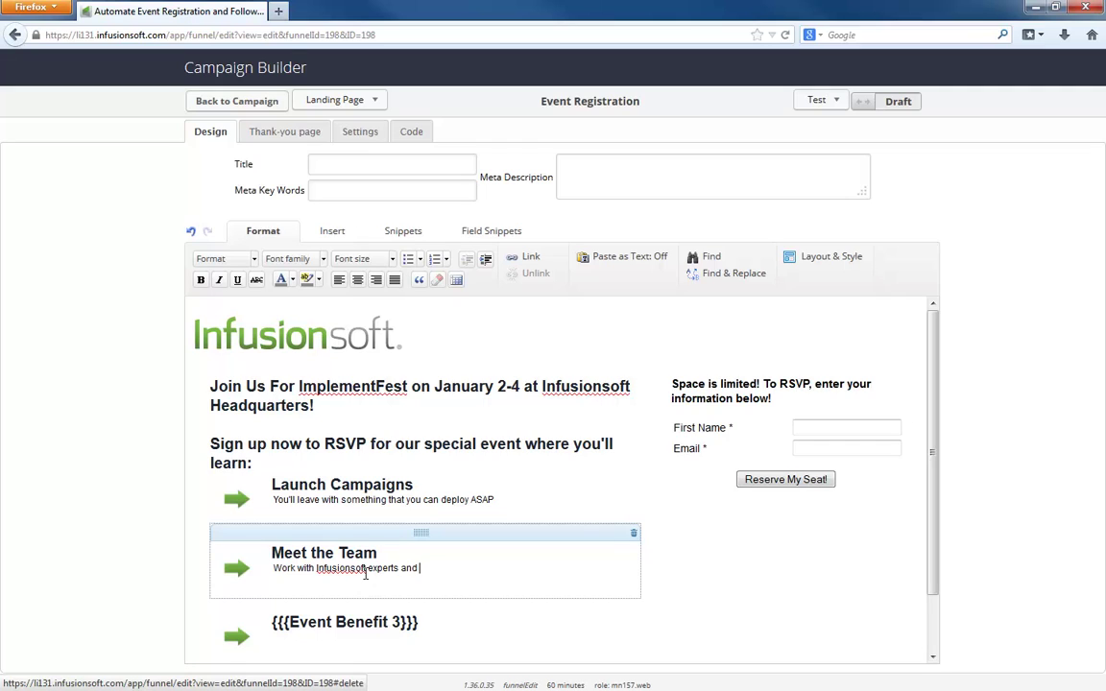
type("make new friends")
Make the third benefit 'Tour Headquarters' with 'All attendees can get a free tour of Infusionsoft Headquarters'
triple_click(380, 623)
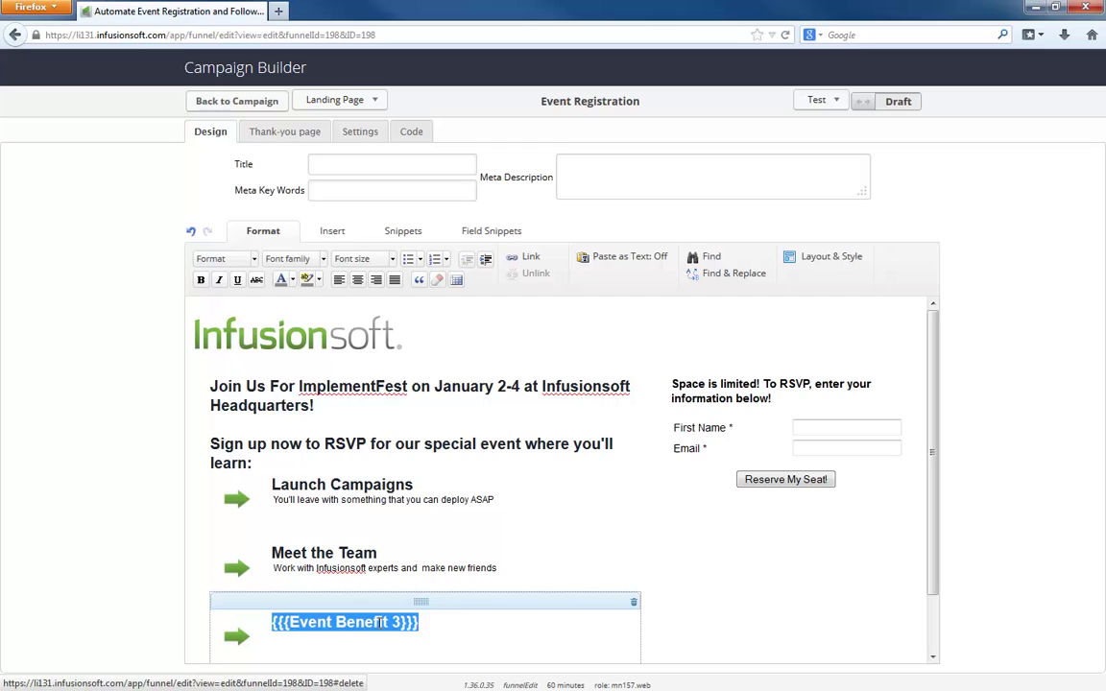
type("Tour Heqad")
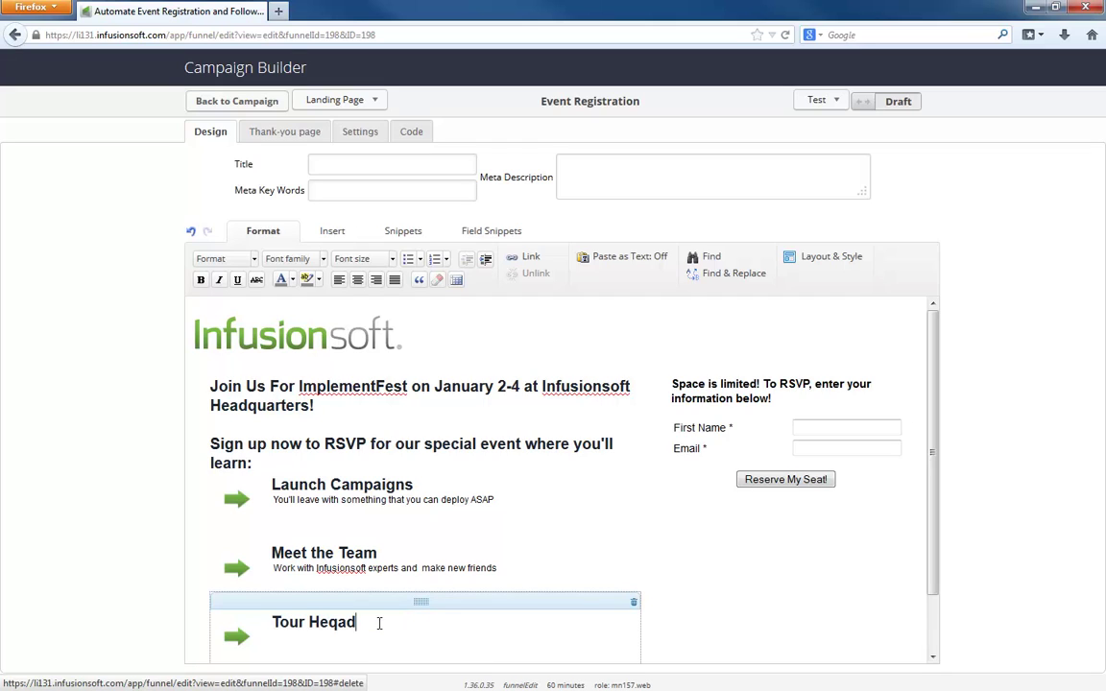
key("BackSpace")
key("BackSpace")
key("BackSpace")
type("adquarters")
scroll(351, 654, "down", 2)
left_click(289, 577)
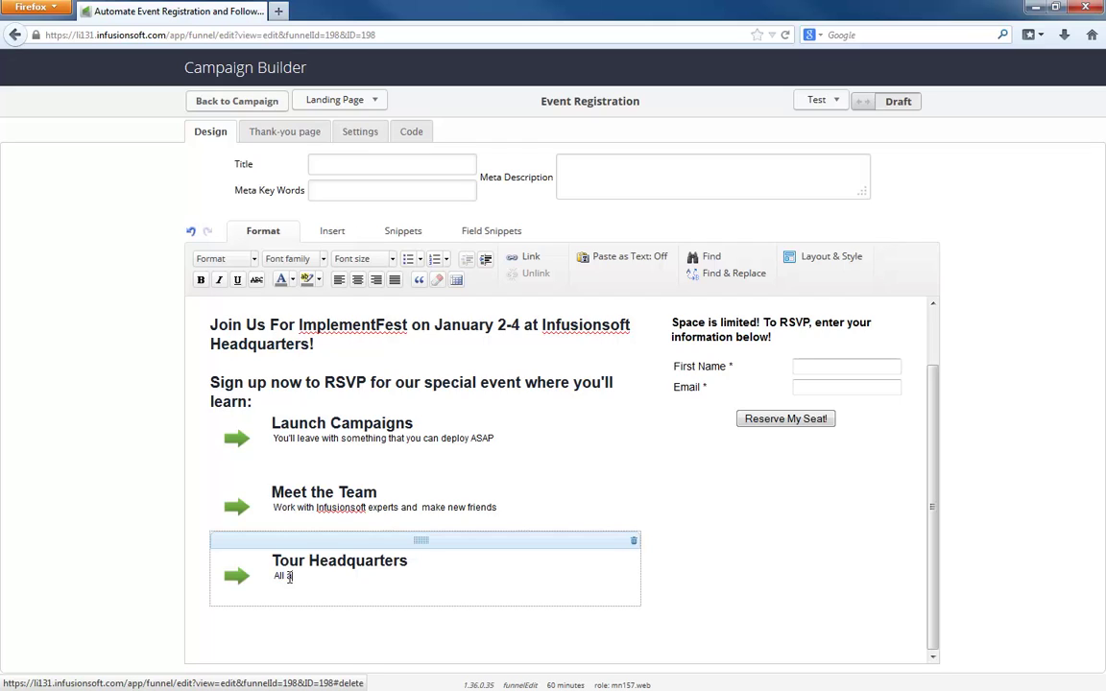
type("All attendees can get a free ")
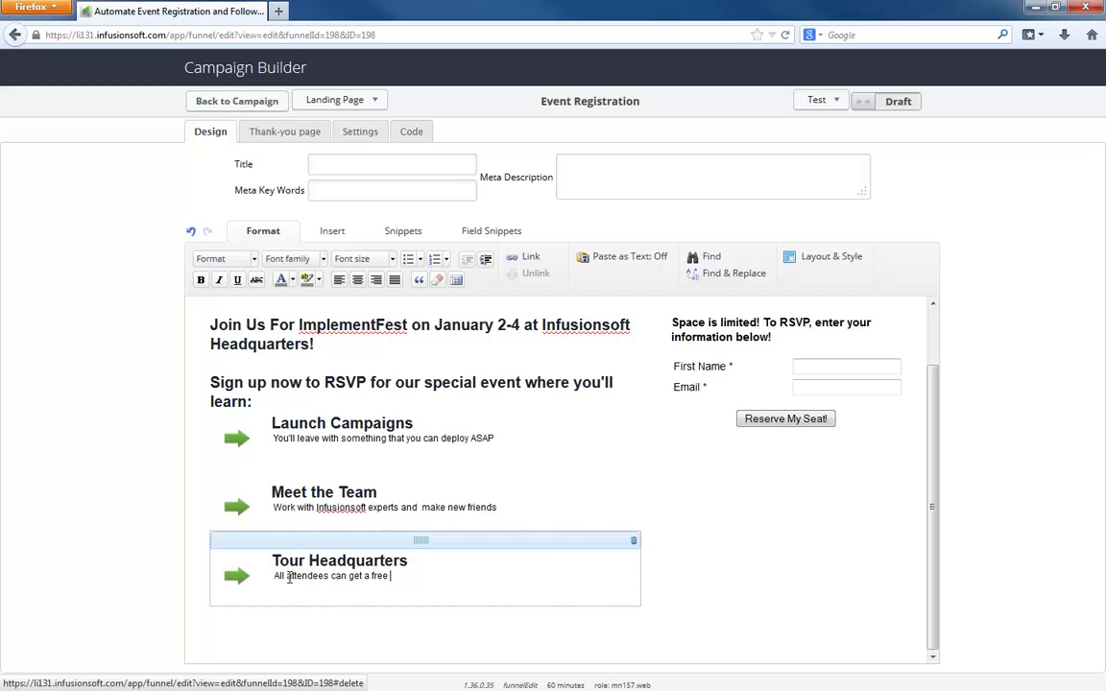
type("tour of Infus")
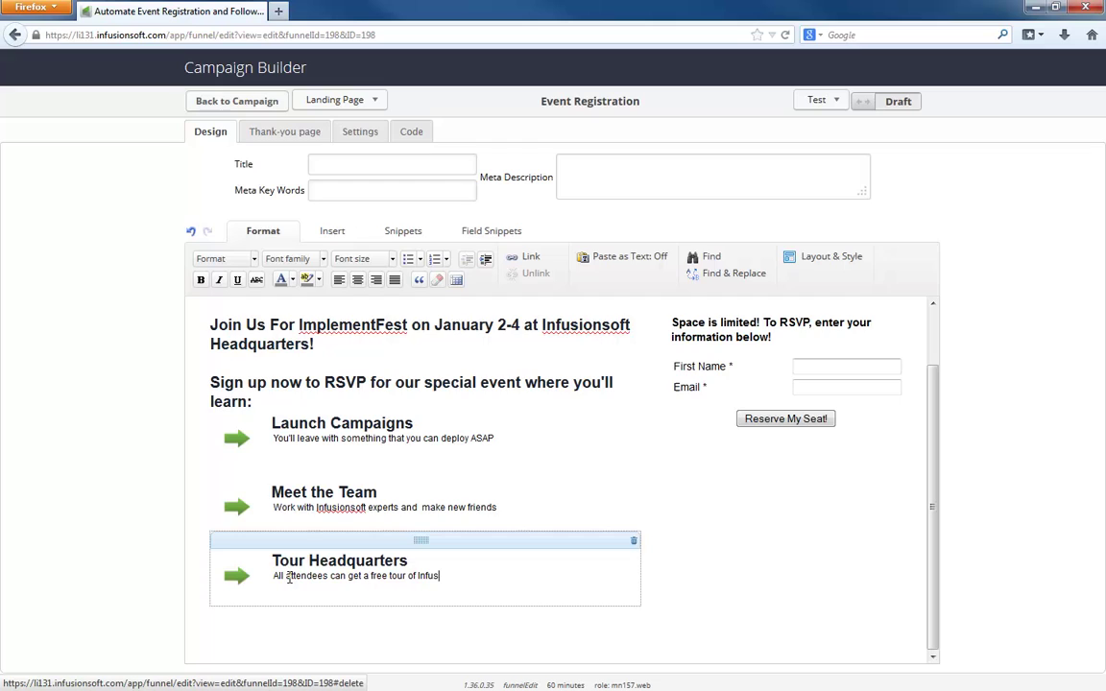
type("ionsoft Headdquarters")
scroll(667, 561, "up", 1)
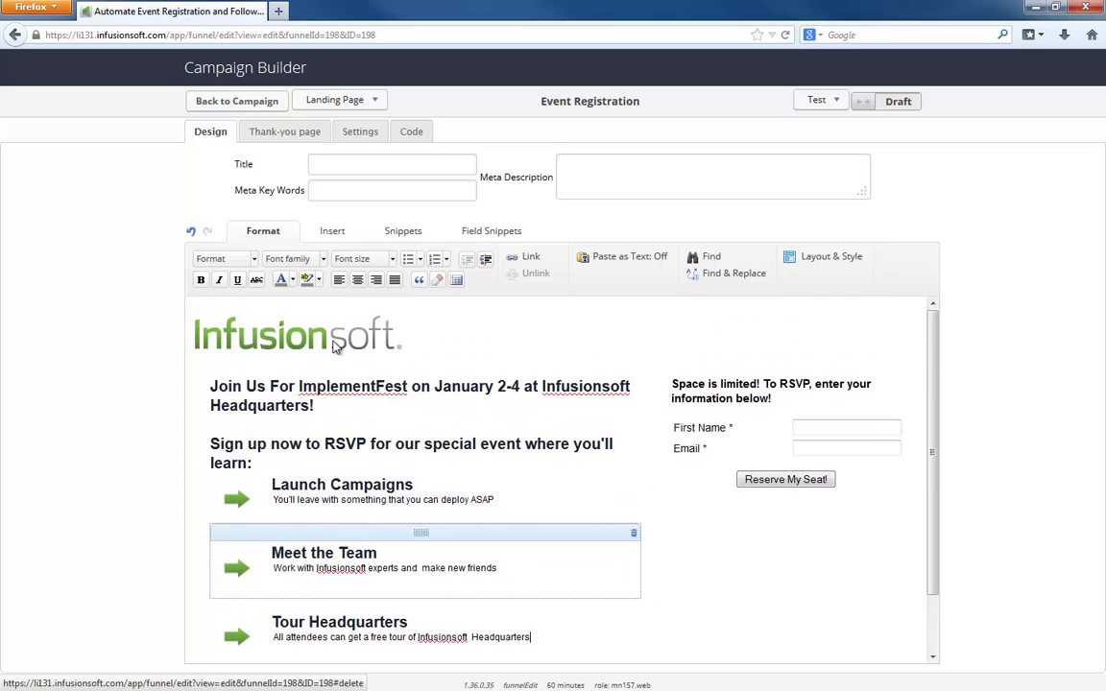
Check the thank-you page, leave the logo image unchanged, switch the landing page from Draft to Ready, and return to the canvas
left_click(278, 133)
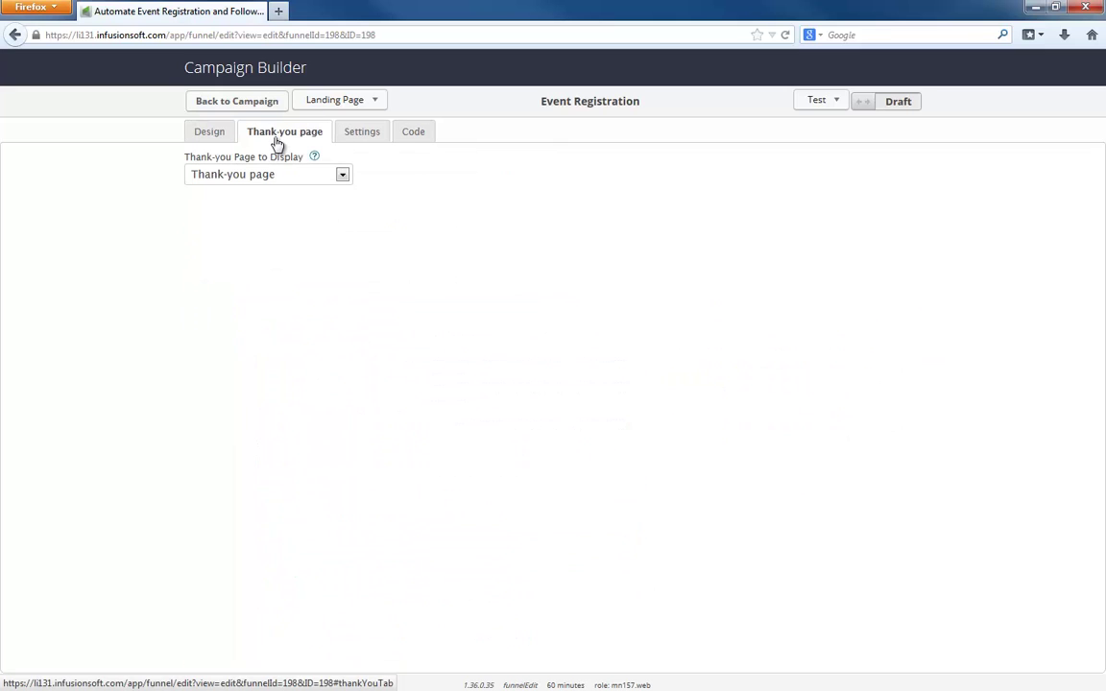
left_click(220, 143)
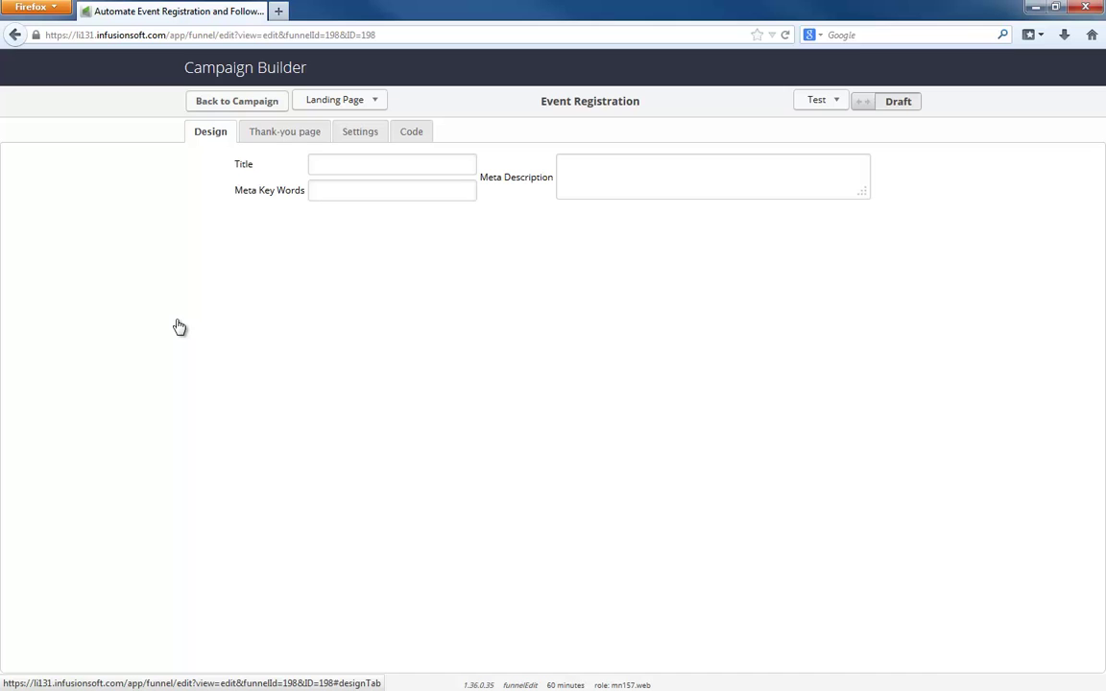
double_click(281, 343)
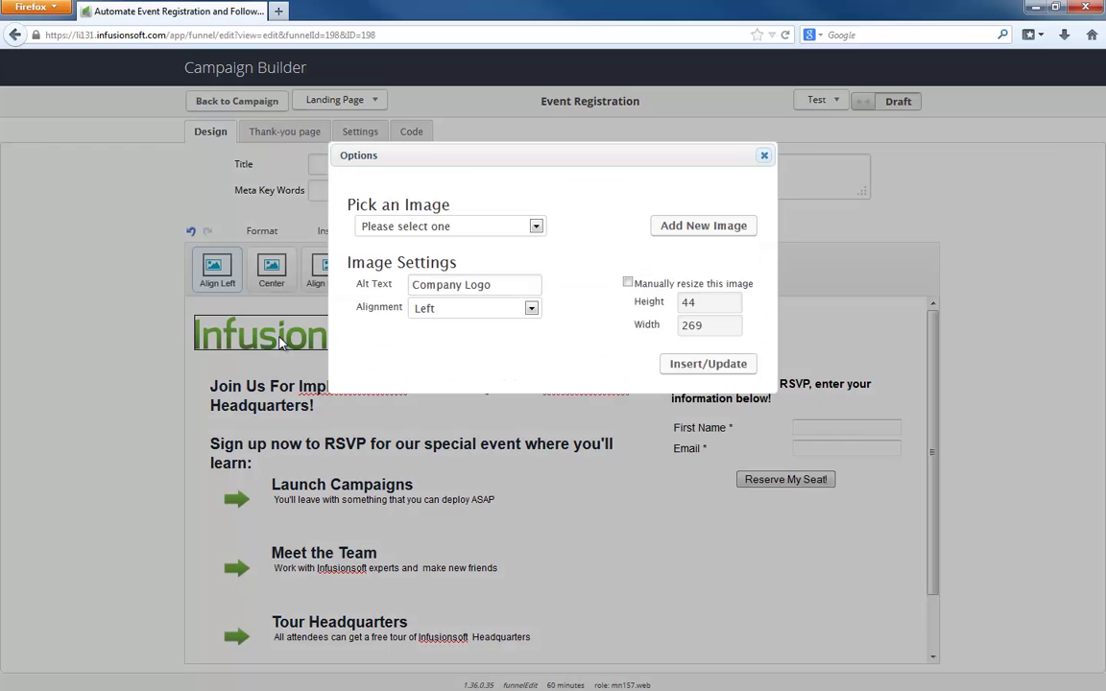
left_click(764, 156)
left_click(865, 101)
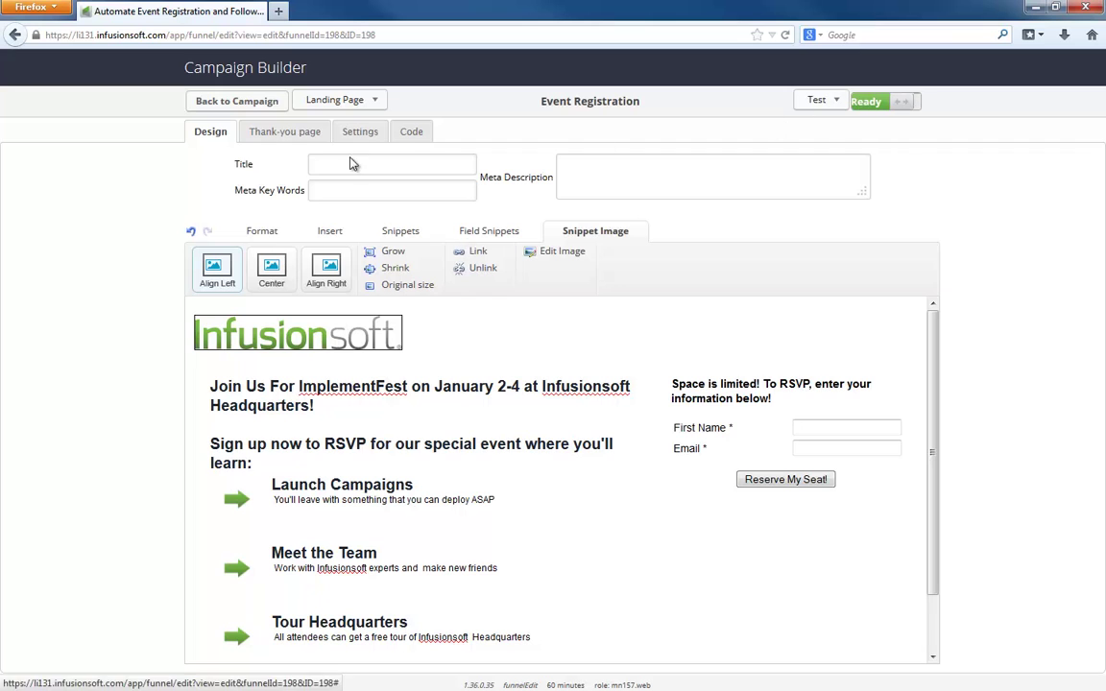
left_click(272, 106)
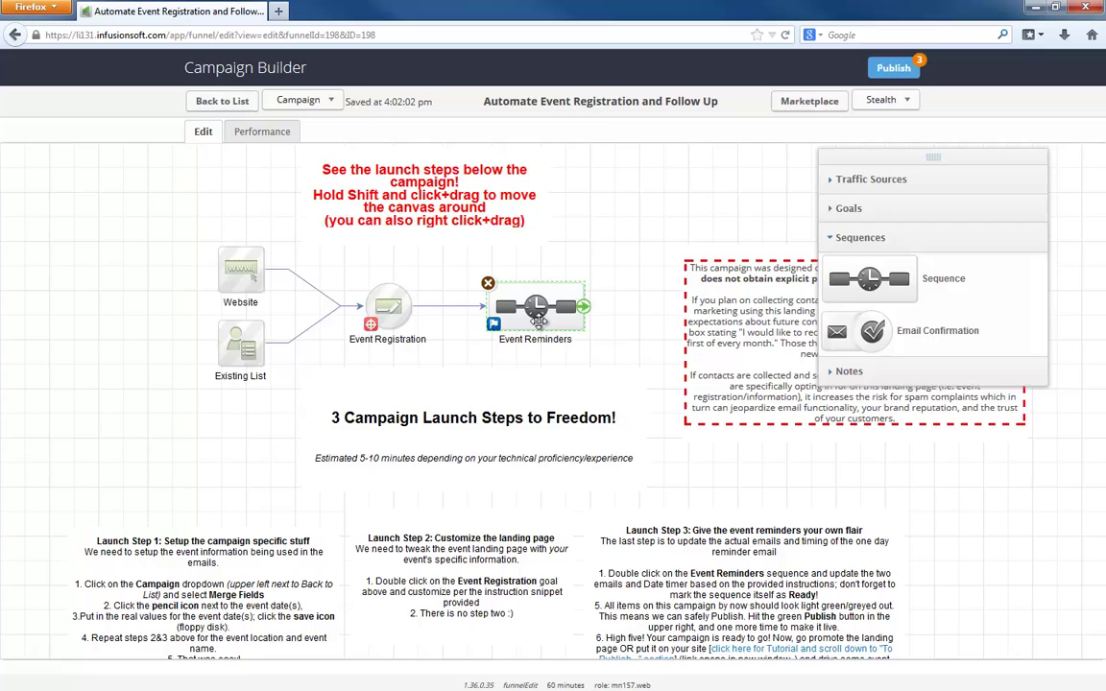
Preview the Initial Event Confirmation email in Event Reminders, then mark it Ready
double_click(537, 320)
mouse_move(393, 269)
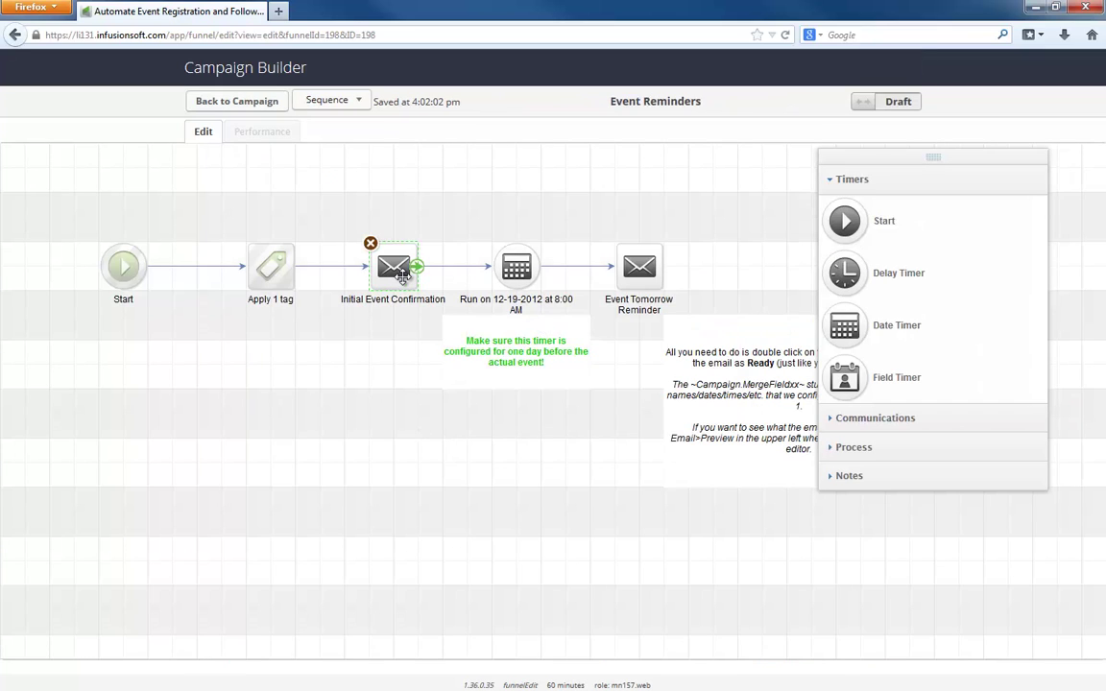
double_click(401, 275)
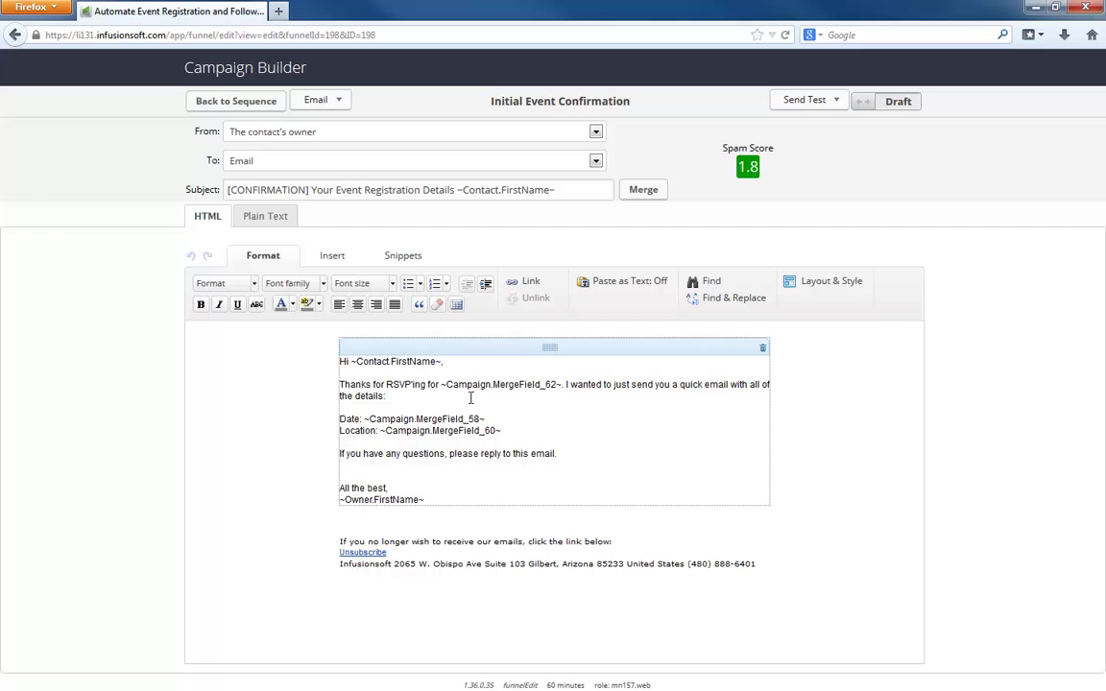
left_click(316, 100)
left_click(332, 117)
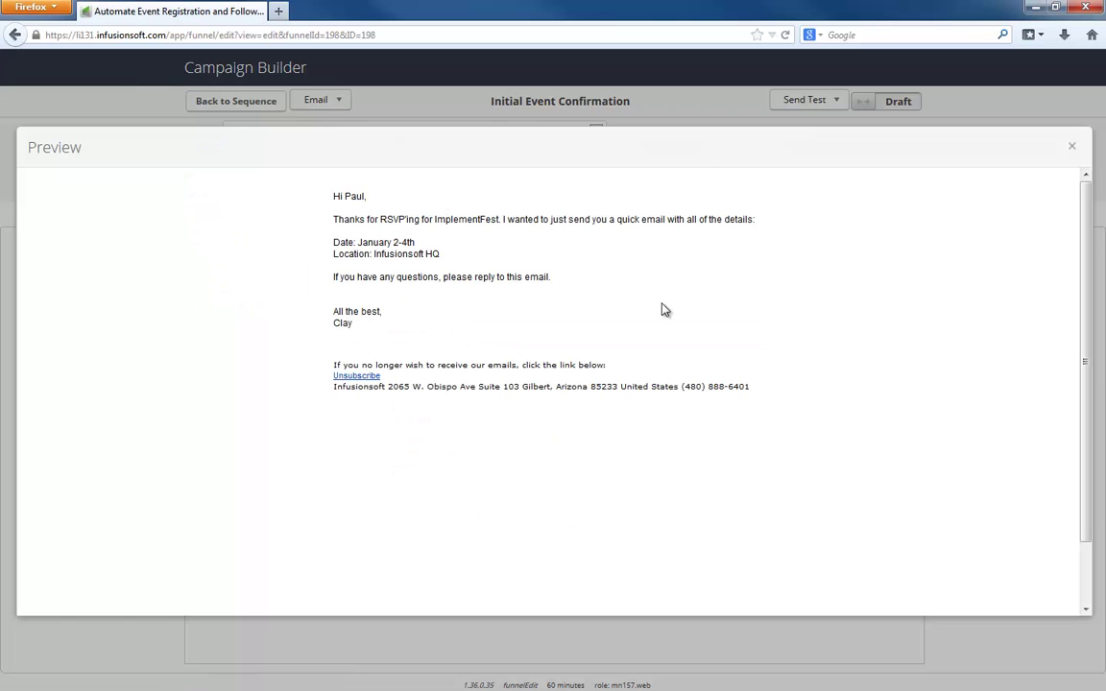
left_click(1072, 147)
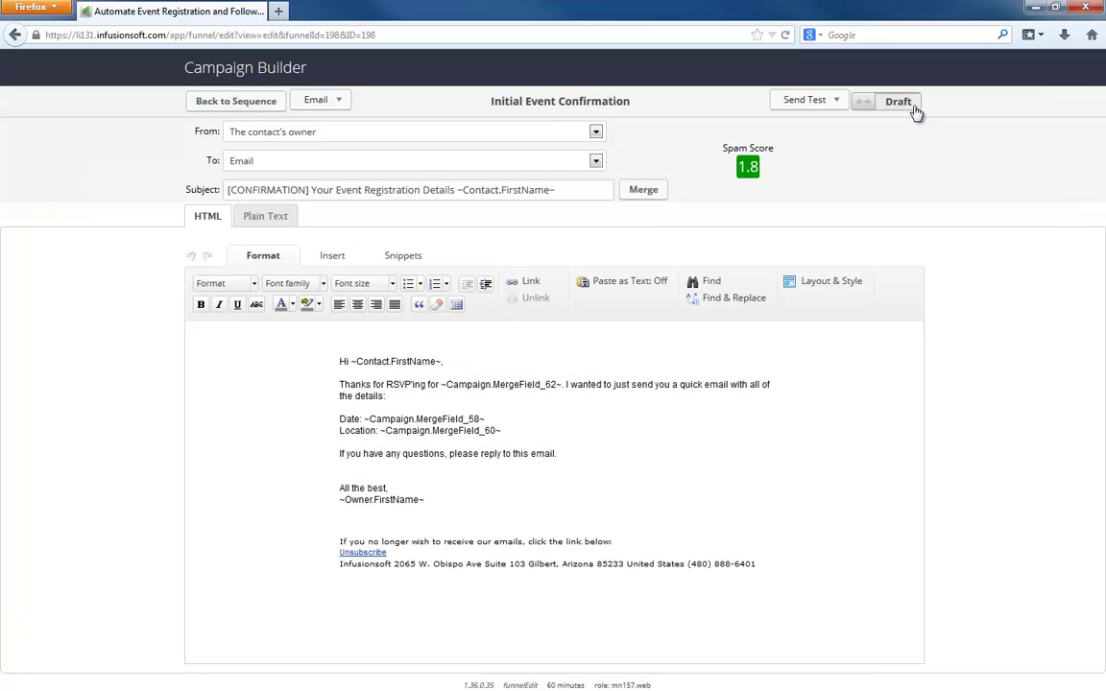
left_click(875, 104)
Set the Event Reminders date timer to run on 01-01-2015 at 8:00 AM
left_click(240, 102)
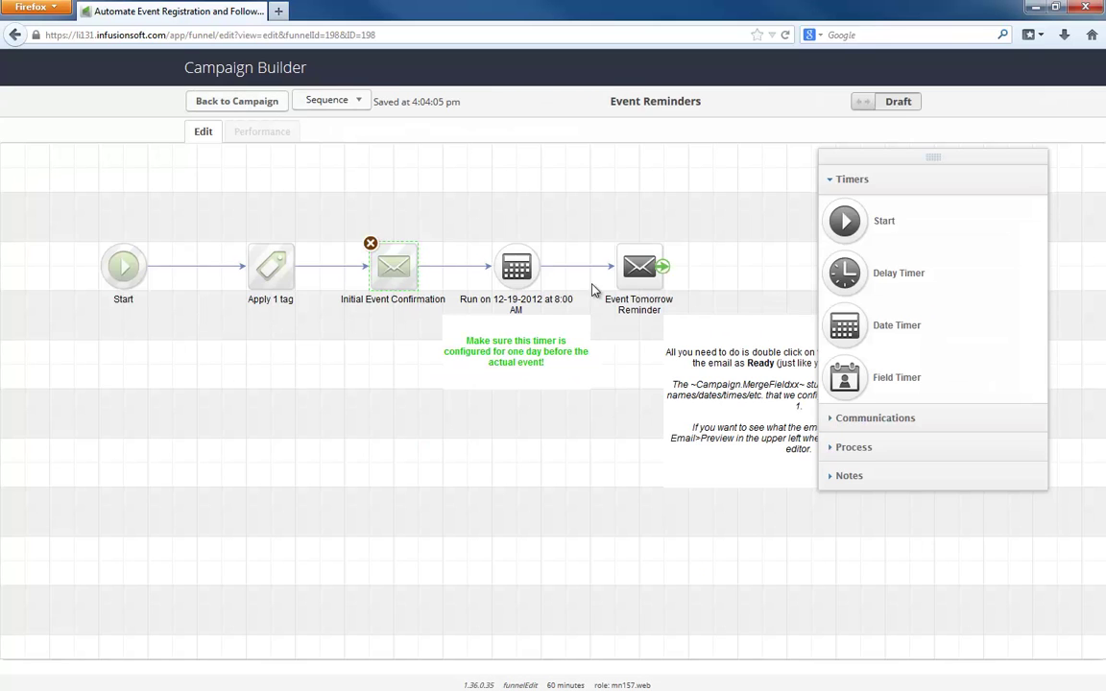
left_click(515, 277)
double_click(515, 277)
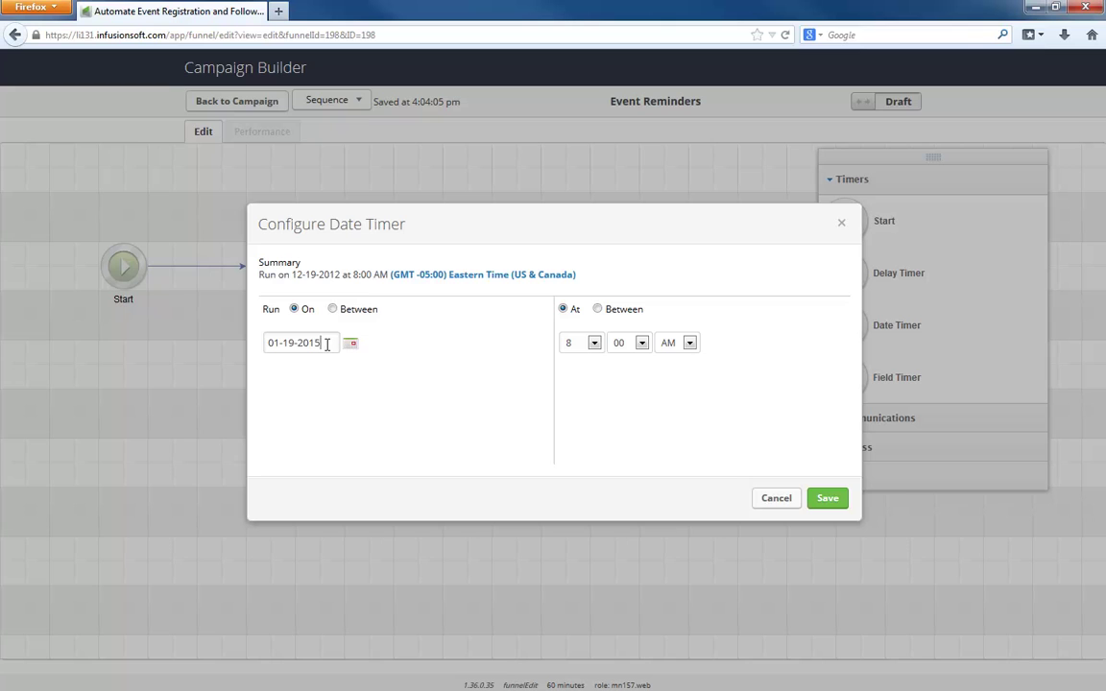
left_click(831, 501)
Mark the Event Tomorrow Reminder email Ready and return to the sequence
double_click(639, 265)
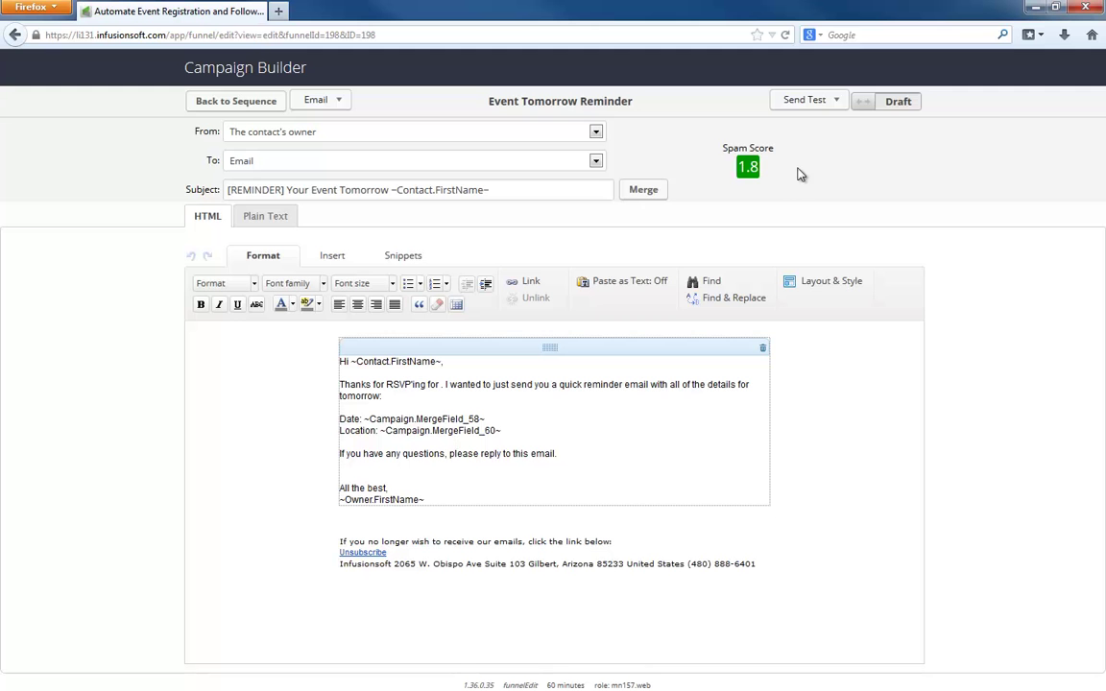
left_click(892, 103)
left_click(251, 106)
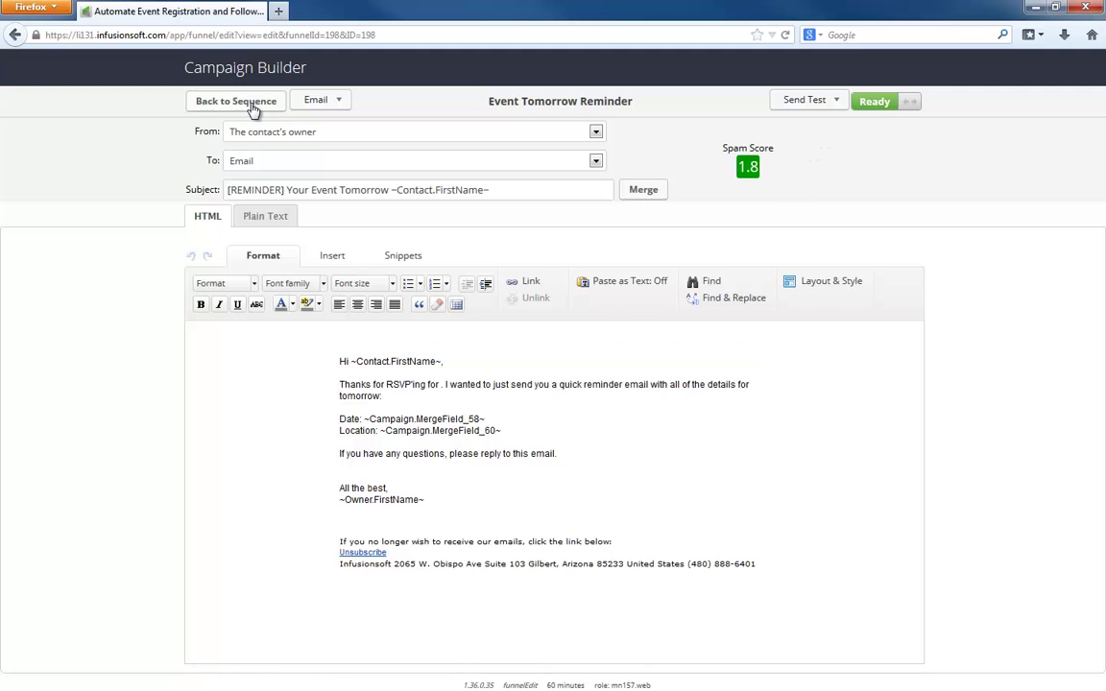
Mark the Event Reminders sequence Ready, publish all listed campaign items, and reopen the canvas for editing
left_click(893, 102)
left_click(273, 103)
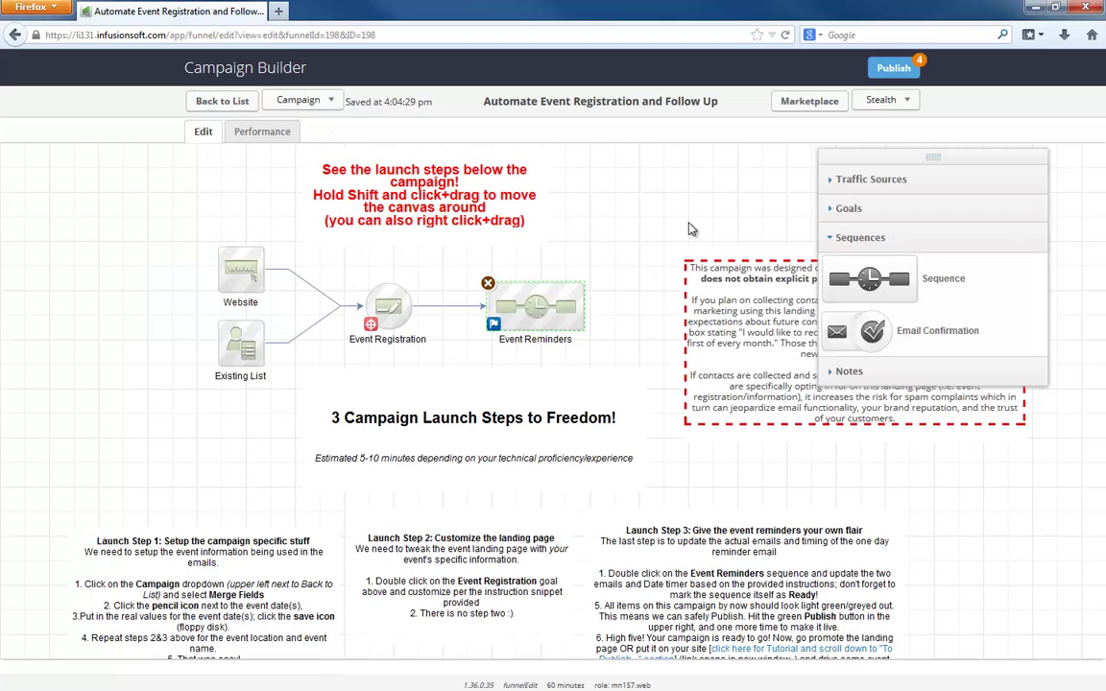
left_click(892, 67)
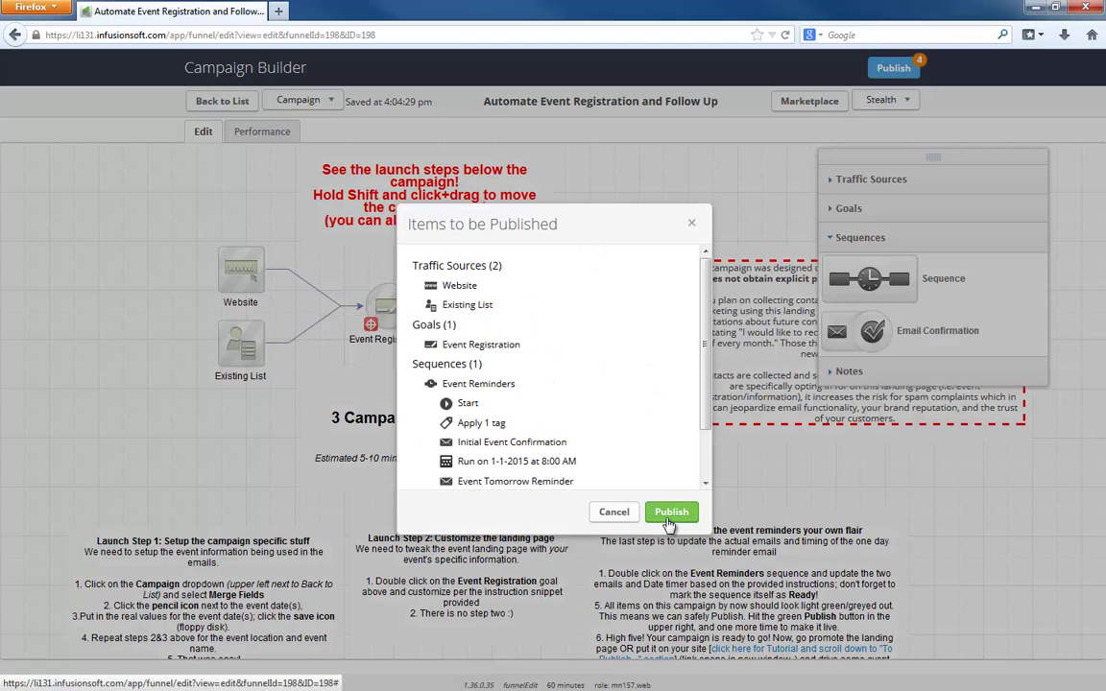
left_click(670, 513)
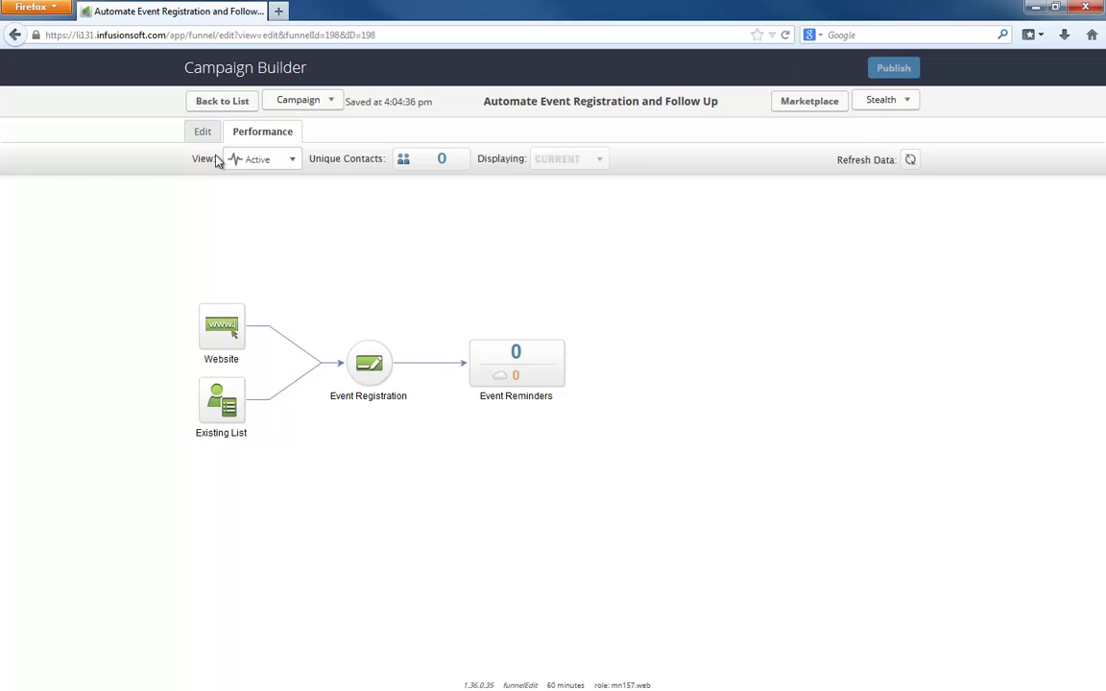
left_click(202, 132)
Show the Event Registration page's Do It Yourself HTML code on its Code tab
double_click(368, 329)
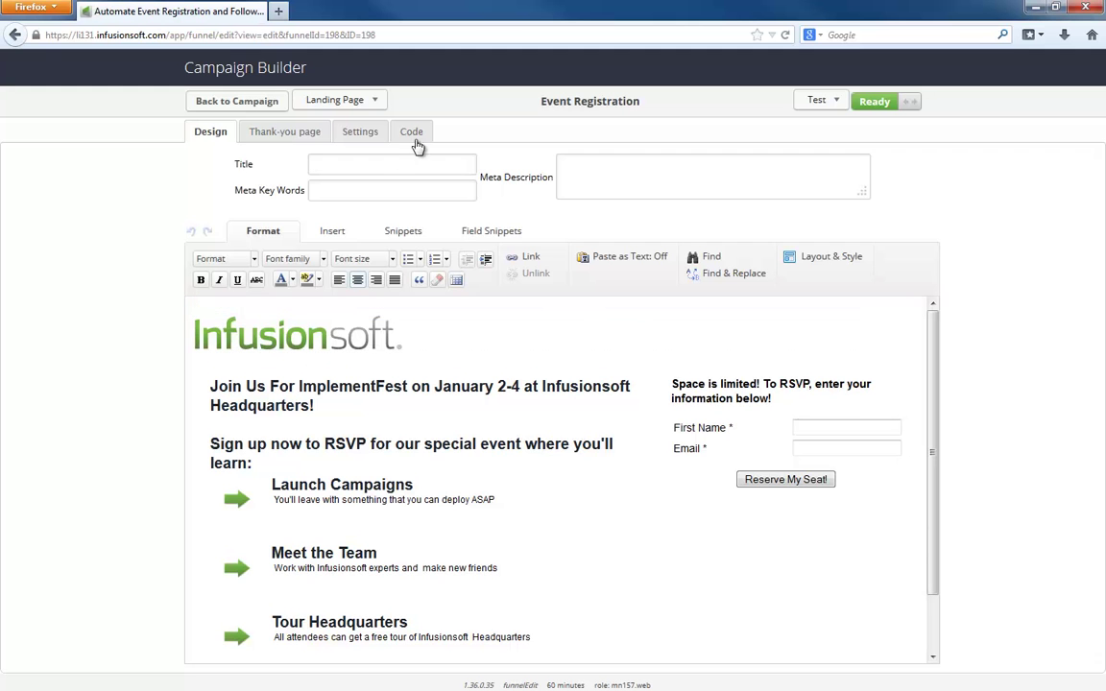
left_click(414, 137)
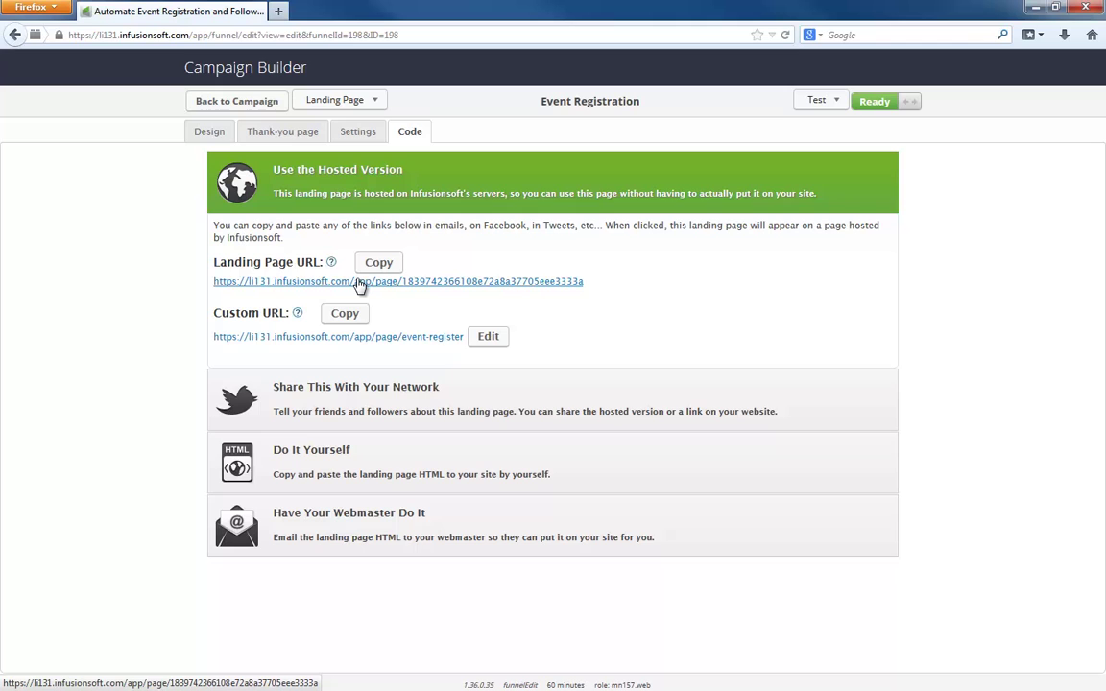
left_click(374, 456)
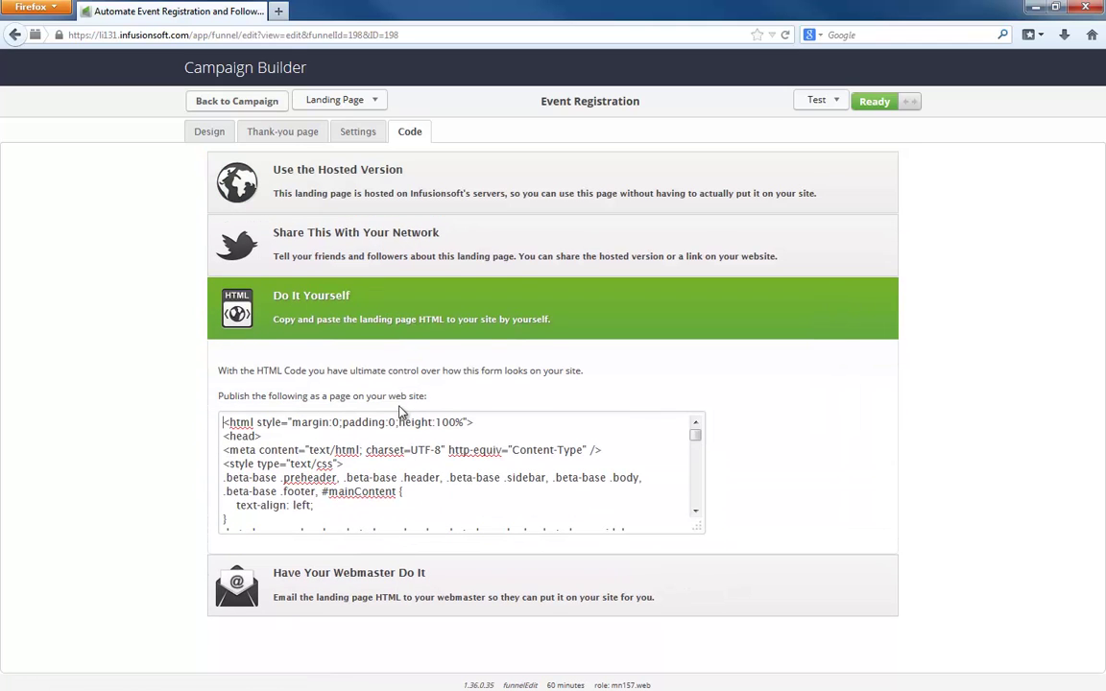